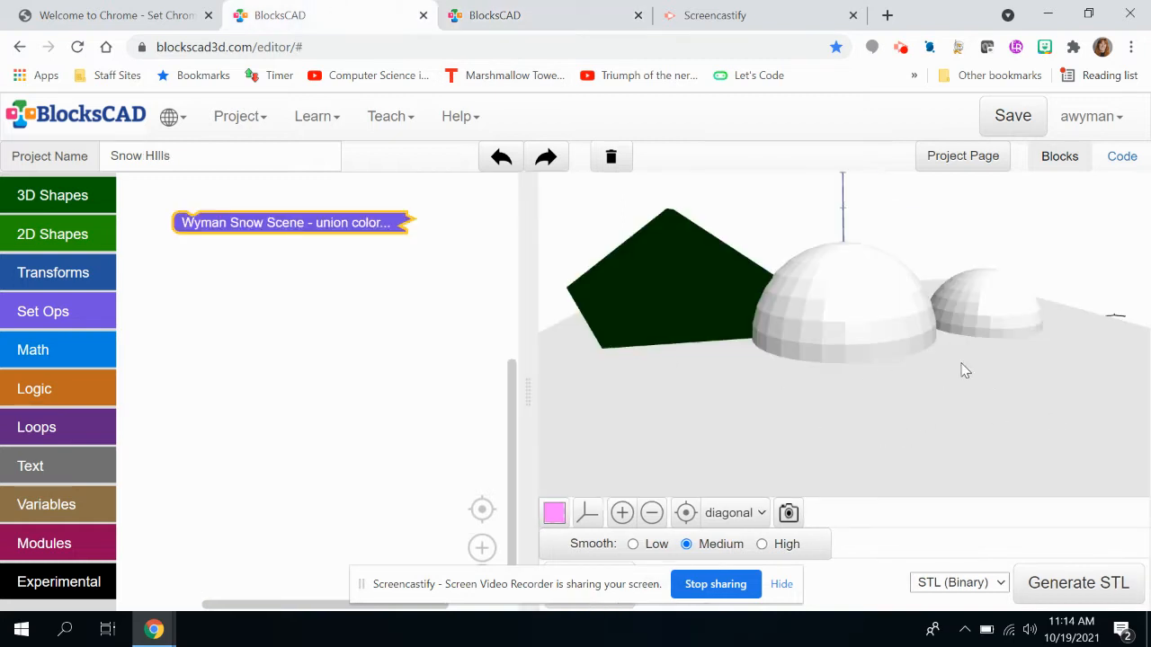
- In the open Snowman project, add a union block above the existing blocks and expand it to six slots
{"action": "left_click", "coordinate": [561, 13]}
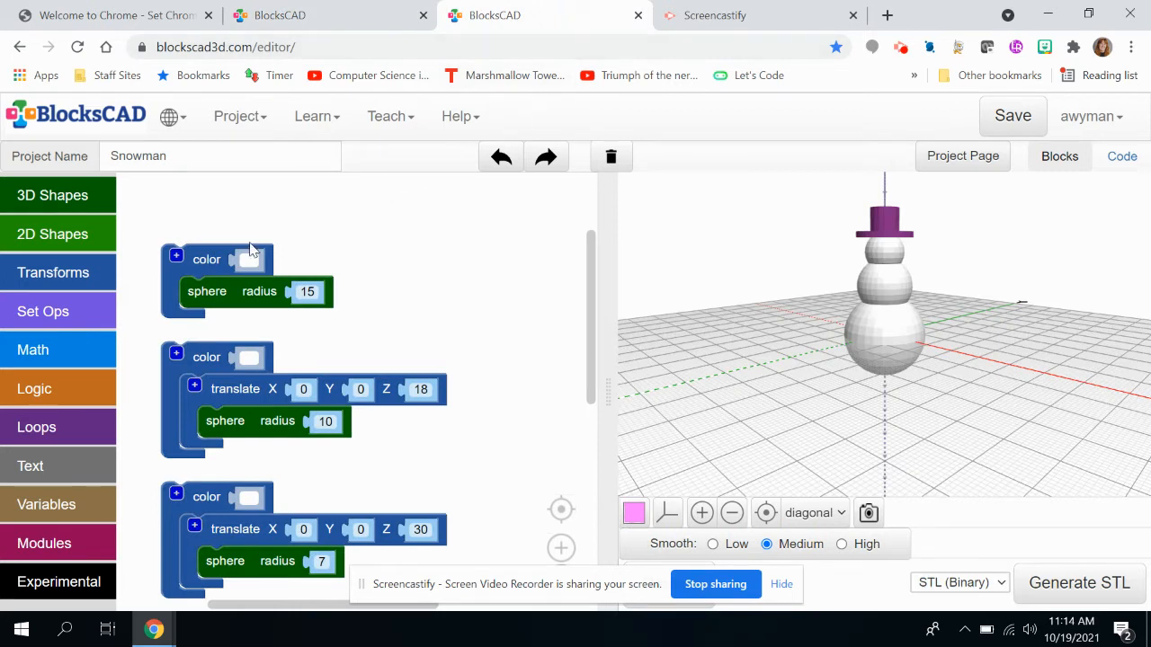
{"action": "left_click_drag", "start_coordinate": [590, 252], "coordinate": [593, 211]}
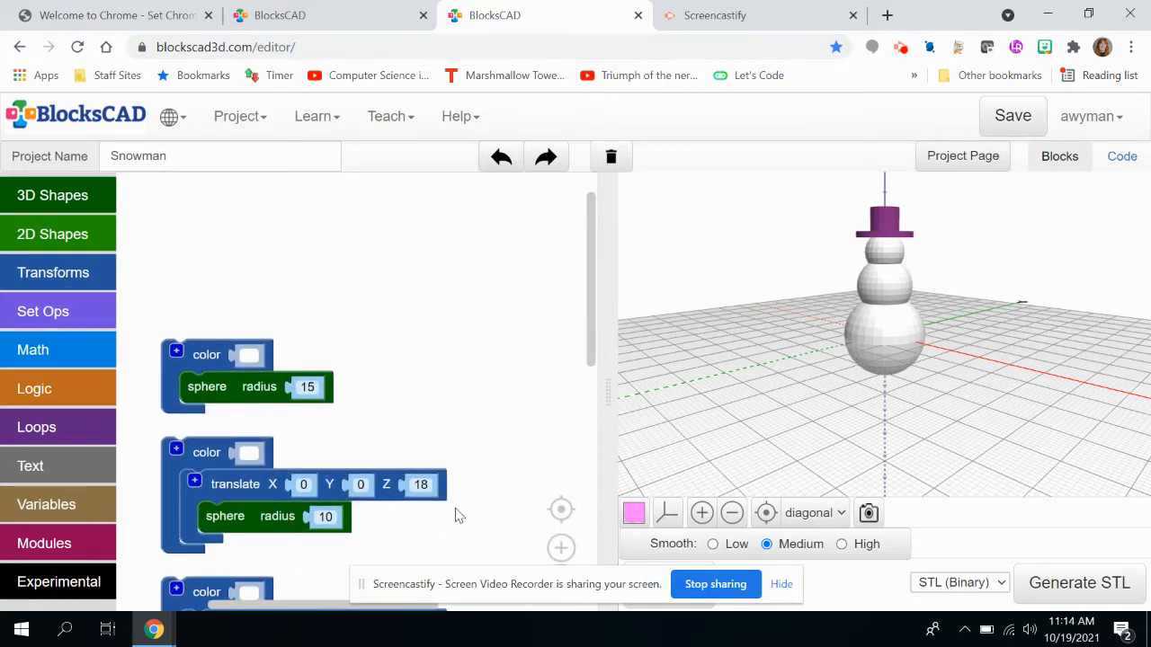
{"action": "left_click", "coordinate": [54, 311]}
{"action": "left_click_drag", "start_coordinate": [151, 233], "coordinate": [254, 247]}
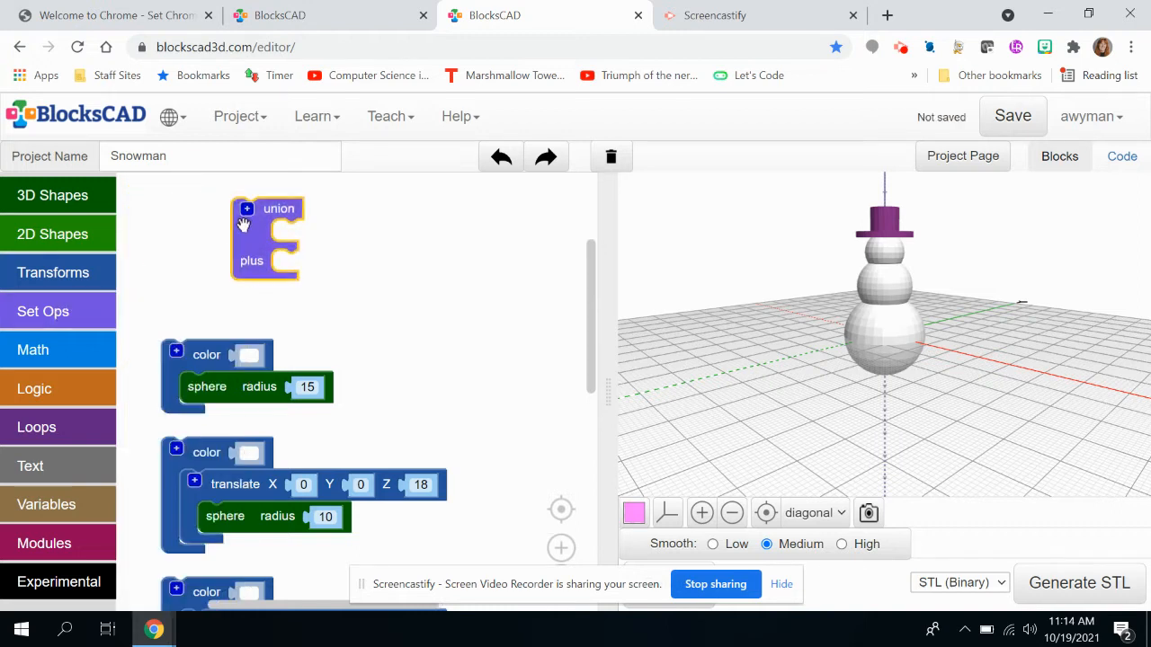
{"action": "left_click", "coordinate": [248, 209]}
{"action": "left_click", "coordinate": [248, 210]}
{"action": "left_click", "coordinate": [248, 209]}
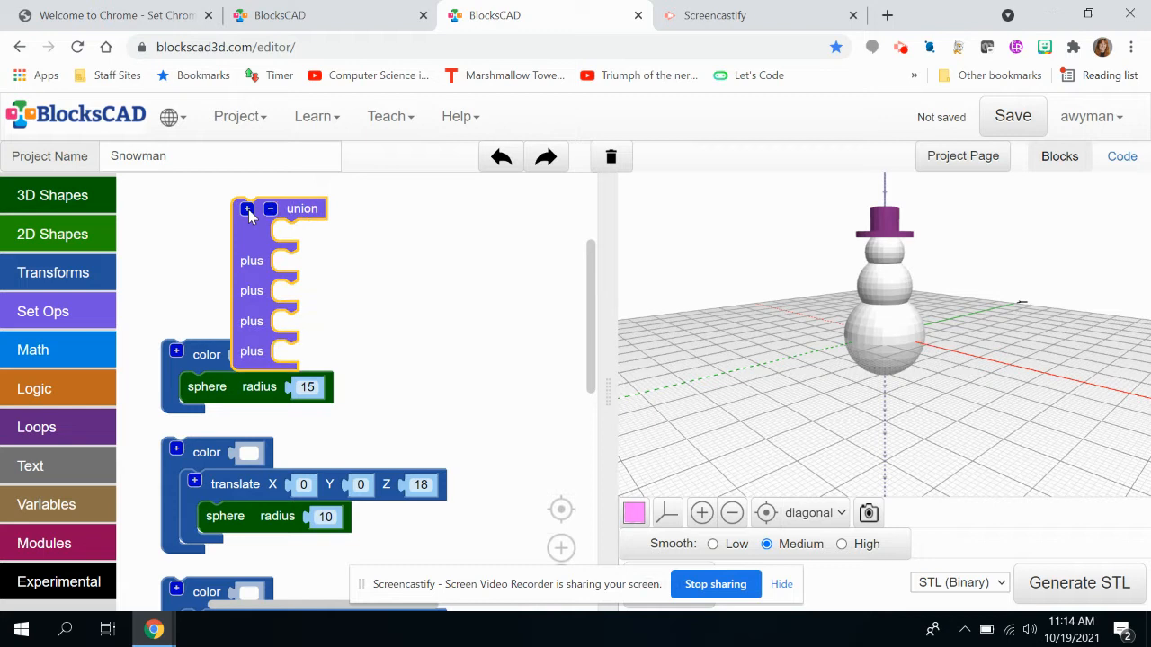
{"action": "left_click", "coordinate": [249, 210]}
- Place the three white sphere groups, radius 15, 10 and 7, into the first three slots of the union
{"action": "left_click_drag", "start_coordinate": [192, 367], "coordinate": [304, 245]}
{"action": "left_click_drag", "start_coordinate": [196, 457], "coordinate": [212, 276]}
{"action": "left_click_drag", "start_coordinate": [180, 594], "coordinate": [285, 398]}
- Place the two purple hat cylinder groups, radius 10 and radius 5, into the union's fourth and fifth slots
{"action": "left_click_drag", "start_coordinate": [594, 324], "coordinate": [594, 409]}
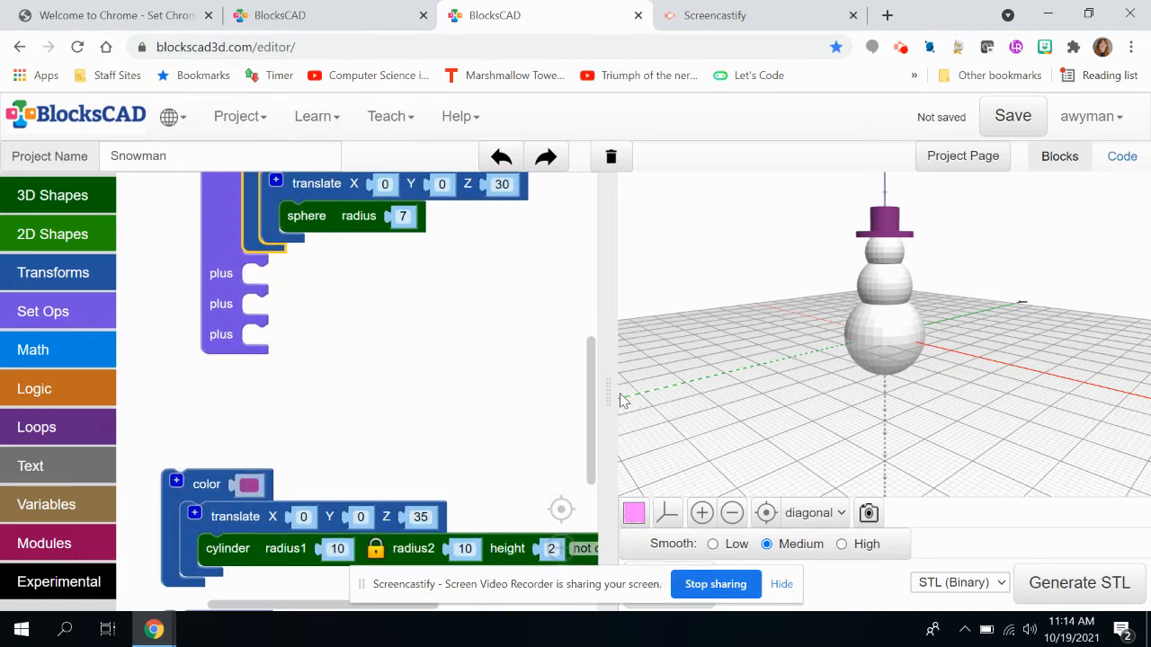
{"action": "left_click_drag", "start_coordinate": [206, 485], "coordinate": [293, 279]}
{"action": "left_click_drag", "start_coordinate": [595, 408], "coordinate": [595, 486]}
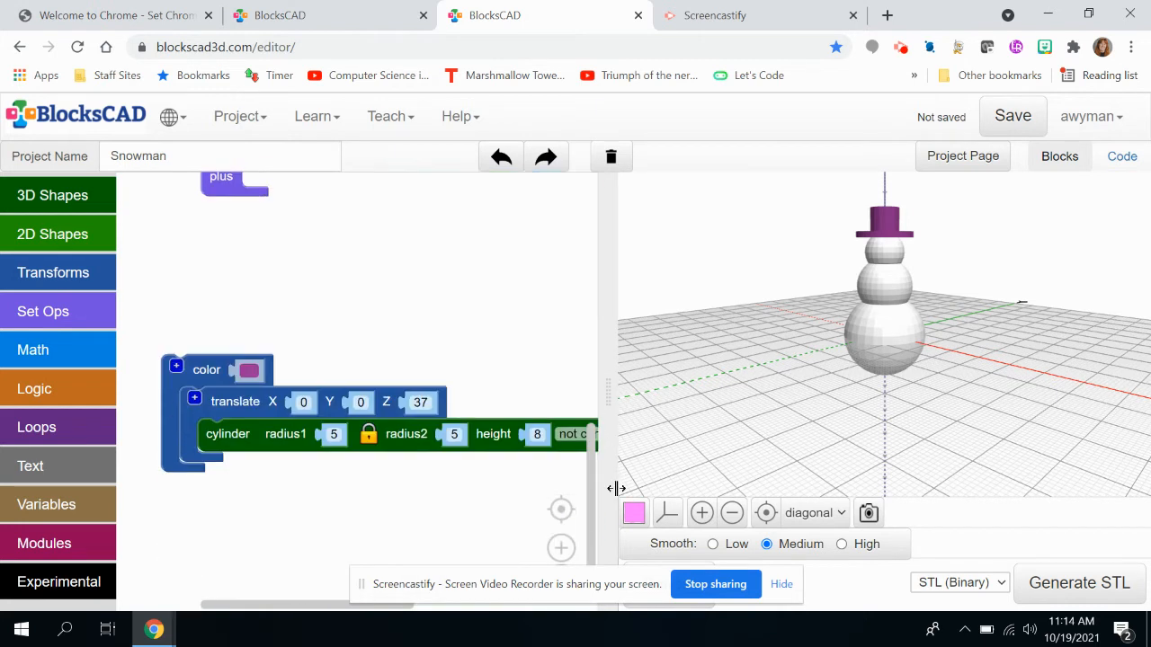
{"action": "left_click_drag", "start_coordinate": [194, 369], "coordinate": [294, 237]}
{"action": "left_click_drag", "start_coordinate": [355, 457], "coordinate": [352, 585]}
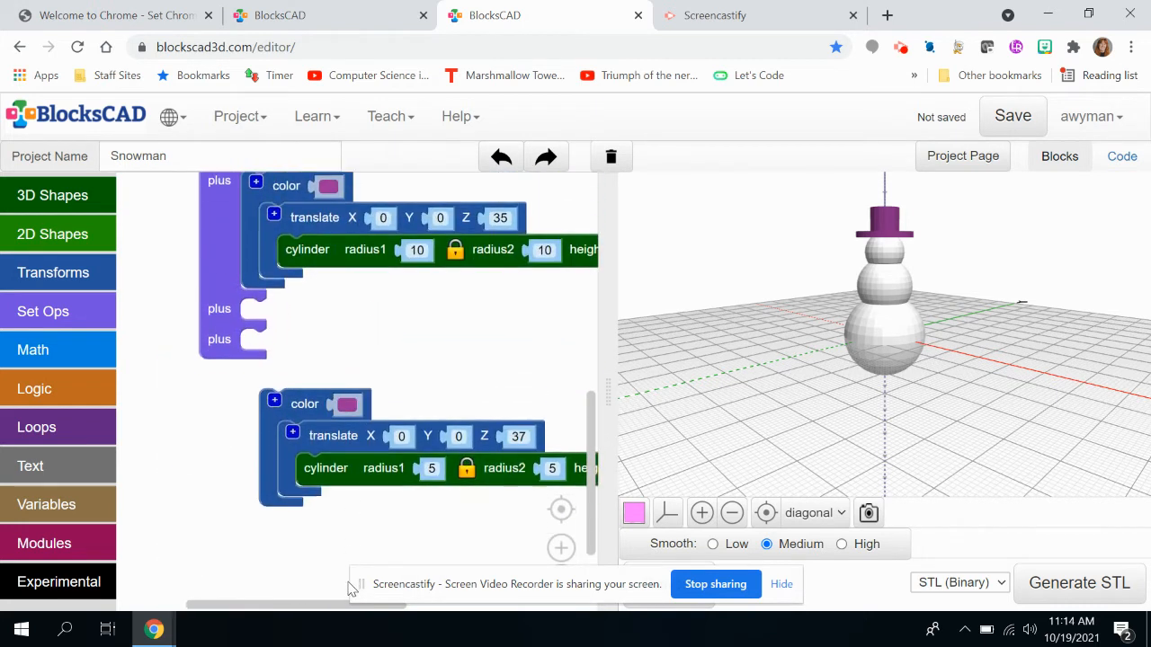
{"action": "left_click_drag", "start_coordinate": [305, 421], "coordinate": [279, 326]}
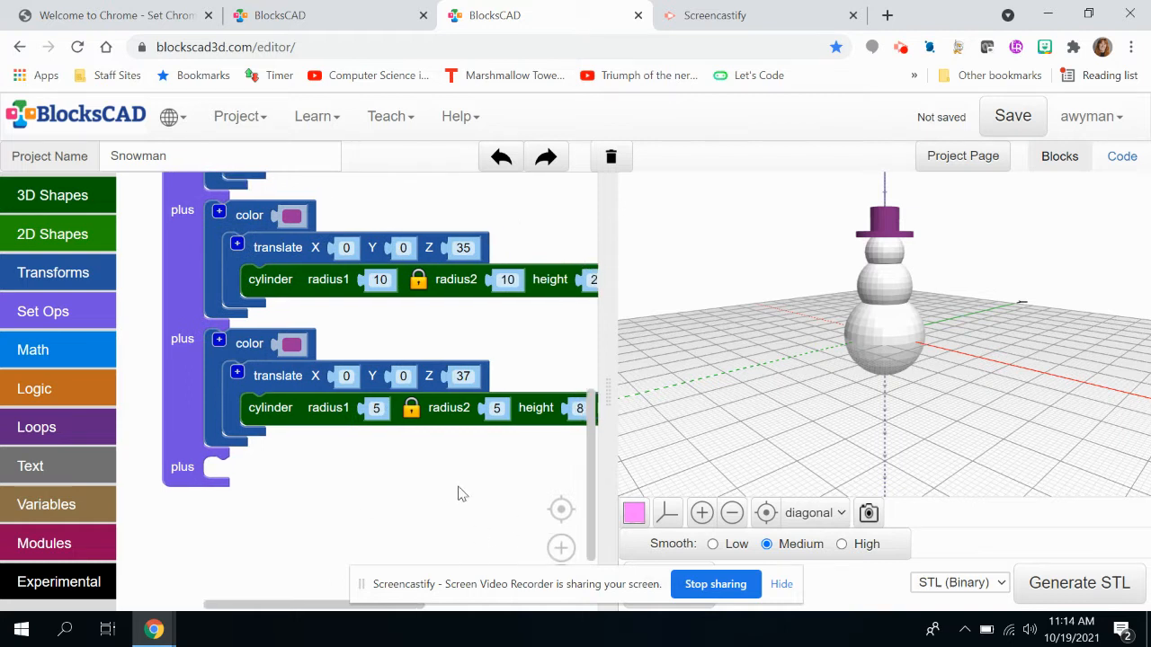
- Hide the screen-sharing notice and remove the empty last slot from the snowman union block
{"action": "right_click", "coordinate": [418, 492]}
{"action": "scroll", "coordinate": [469, 512], "scroll_direction": "down", "scroll_amount": 2}
{"action": "left_click", "coordinate": [312, 468]}
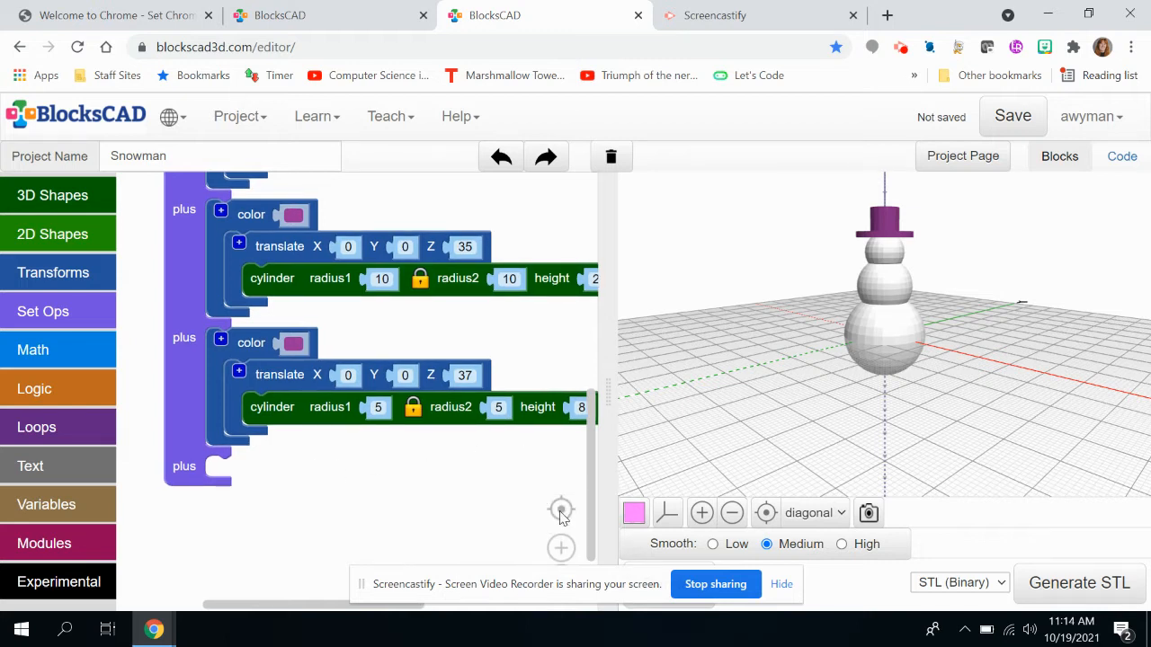
{"action": "left_click", "coordinate": [560, 512]}
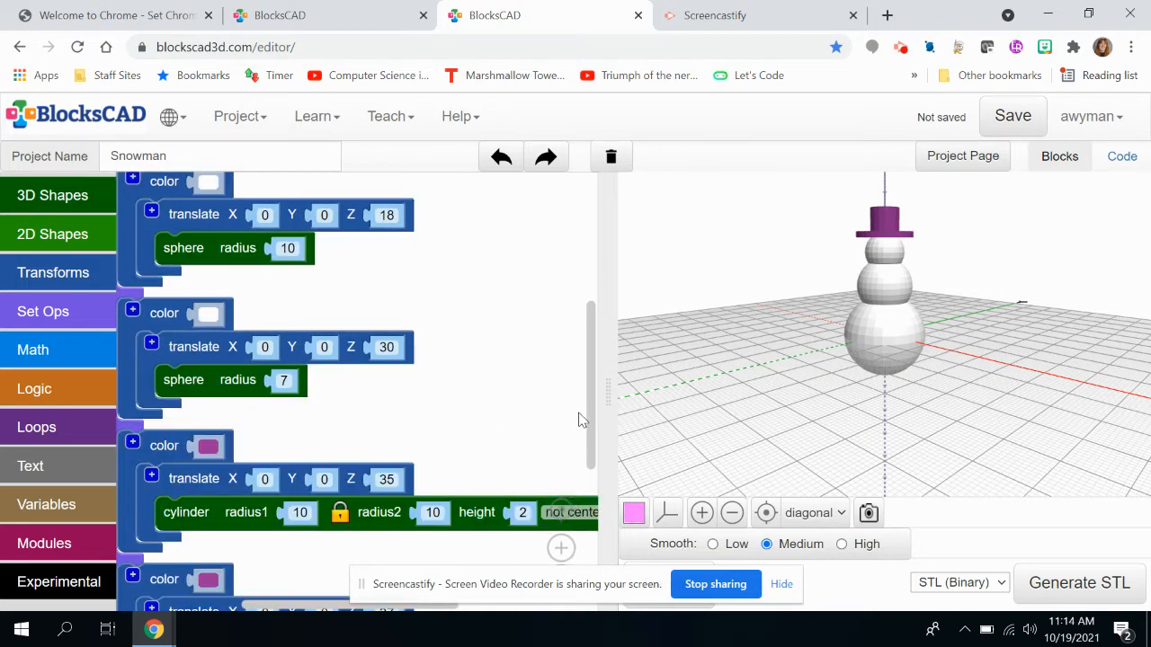
{"action": "left_click_drag", "start_coordinate": [590, 409], "coordinate": [609, 508]}
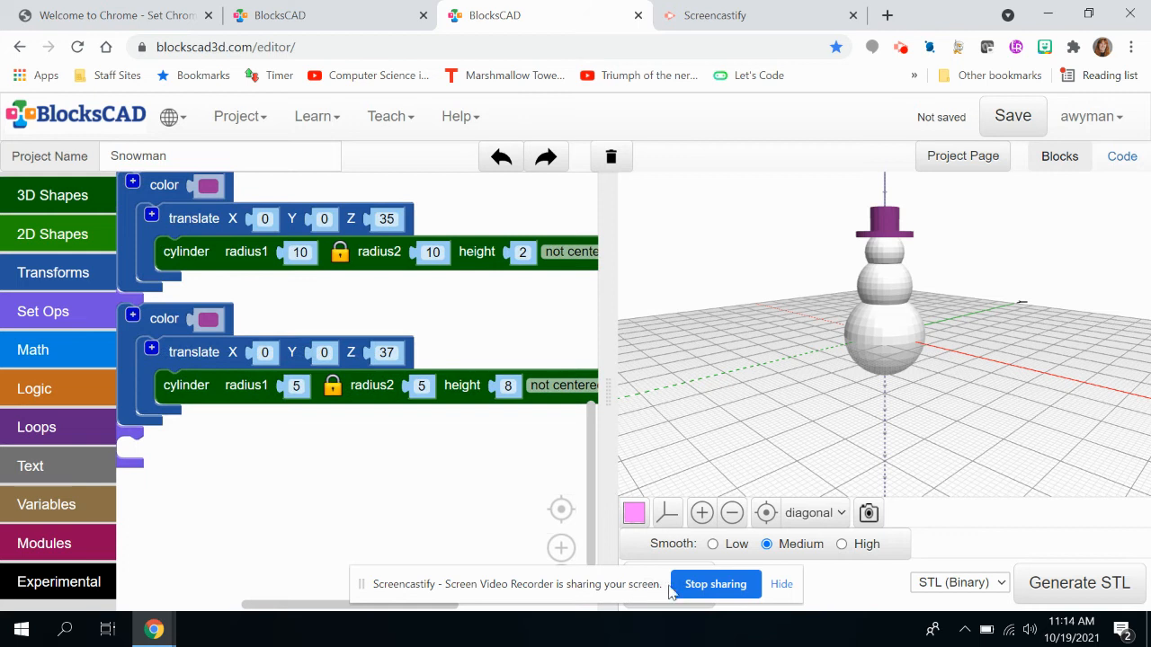
{"action": "left_click", "coordinate": [782, 586]}
{"action": "left_click", "coordinate": [561, 579]}
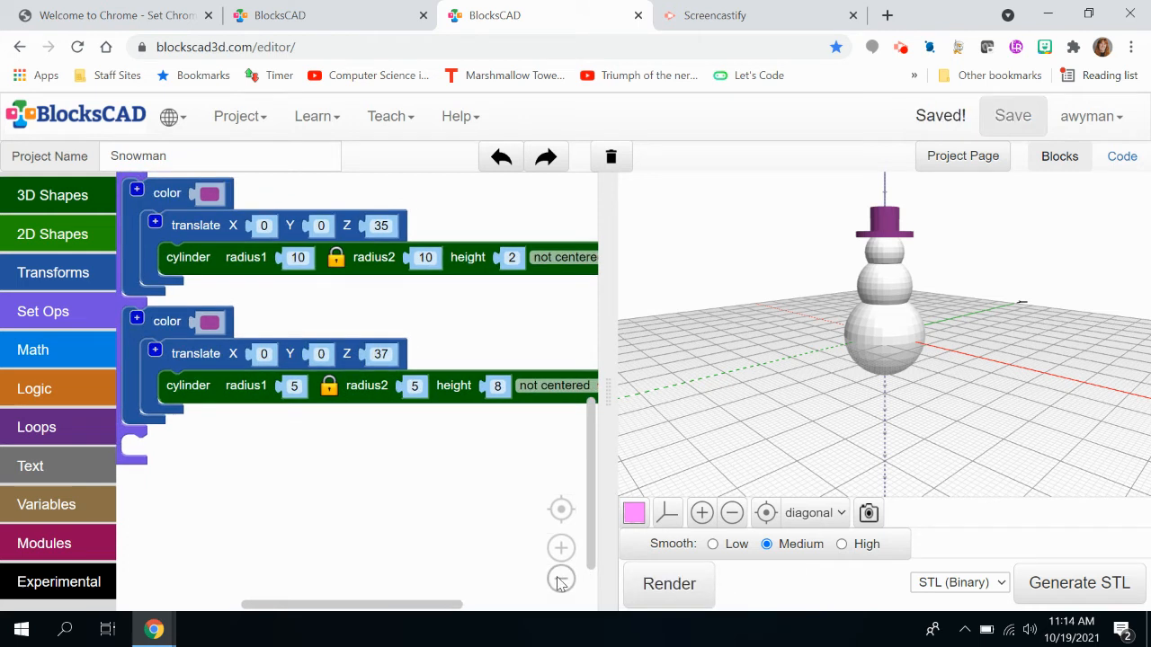
{"action": "left_click", "coordinate": [562, 579]}
{"action": "left_click", "coordinate": [561, 579]}
{"action": "left_click", "coordinate": [561, 579]}
{"action": "left_click_drag", "start_coordinate": [364, 490], "coordinate": [405, 574]}
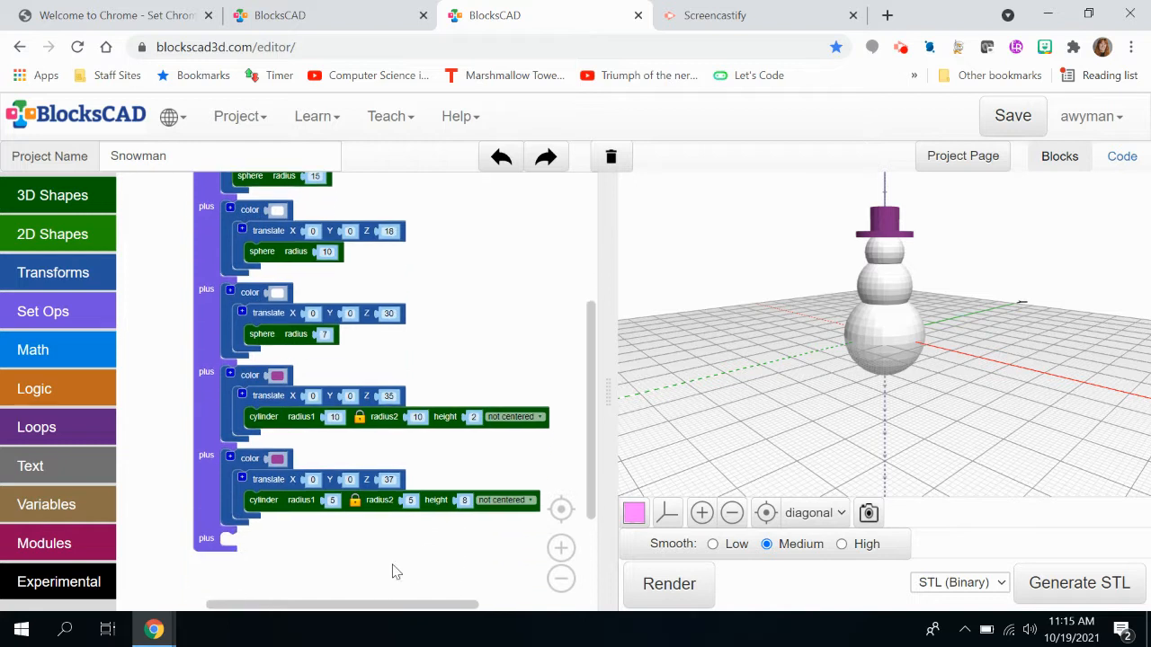
{"action": "left_click_drag", "start_coordinate": [462, 241], "coordinate": [465, 324]}
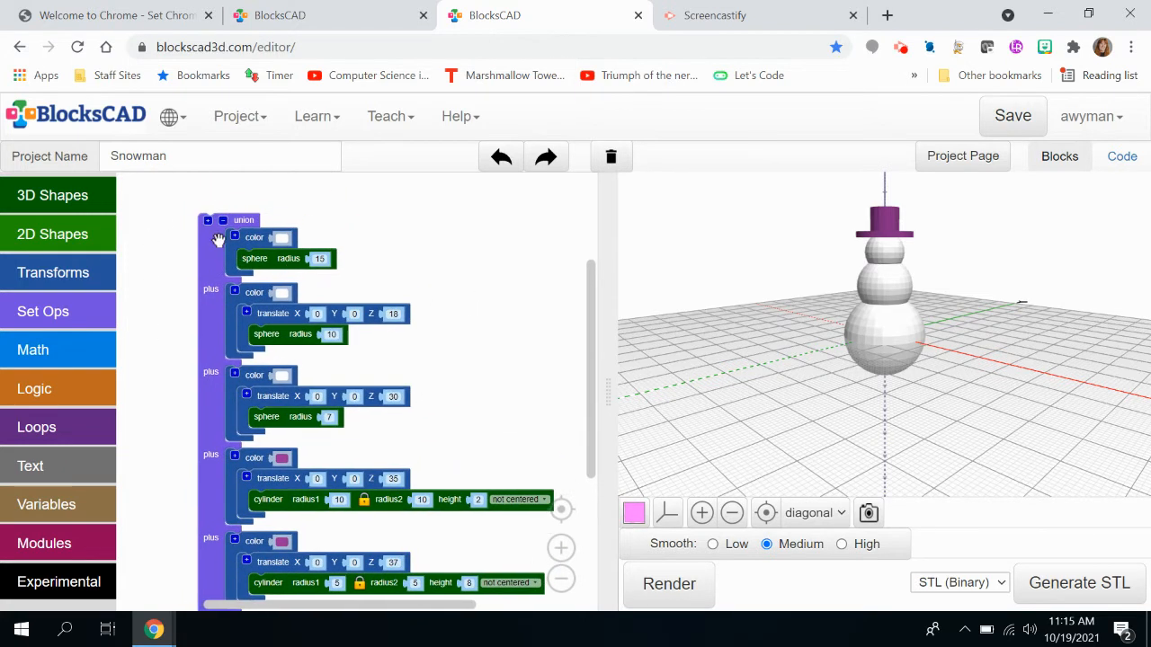
{"action": "left_click", "coordinate": [223, 223]}
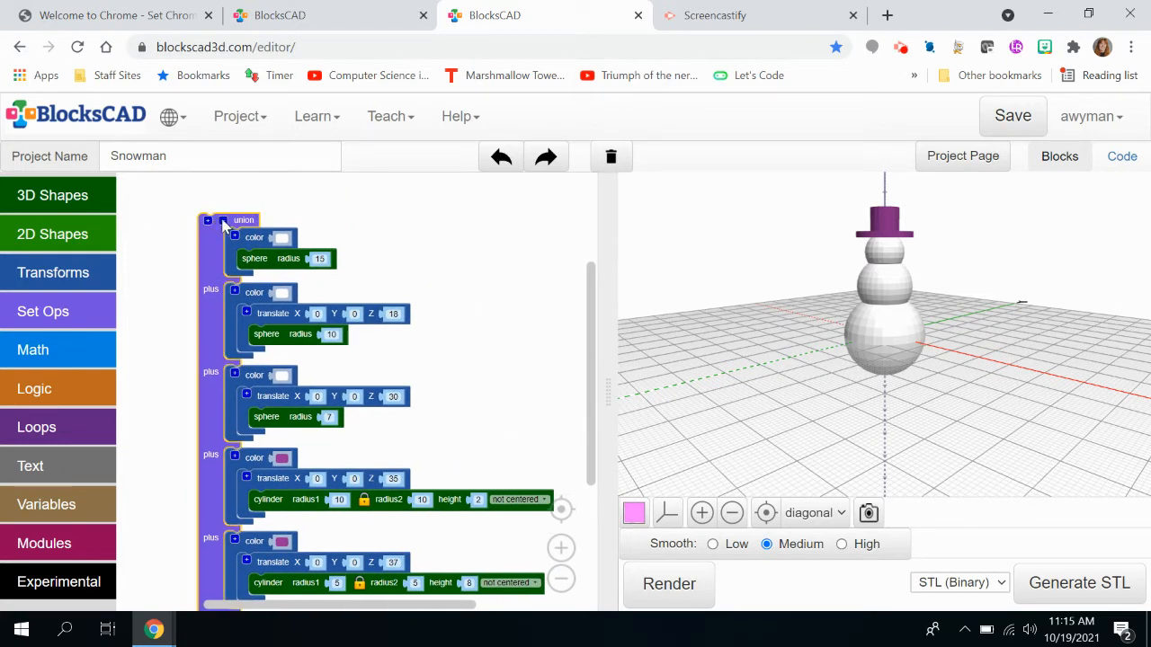
- Add a comment to the union block consisting of the owner's surname followed by "snowman"
{"action": "left_click", "coordinate": [561, 579]}
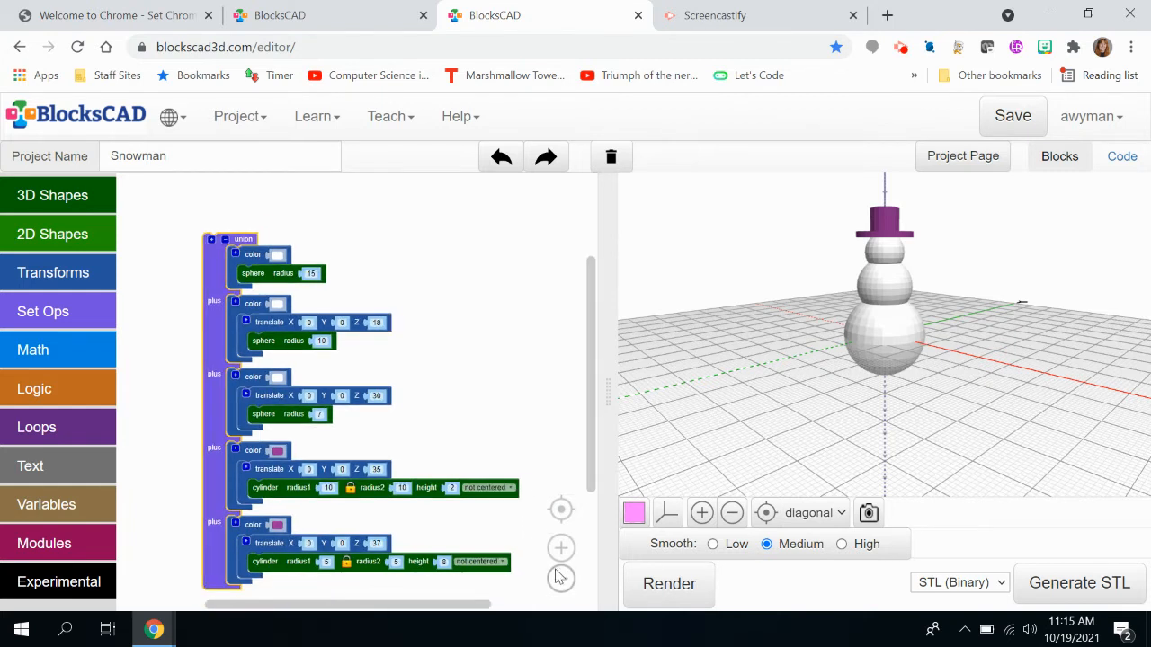
{"action": "right_click", "coordinate": [215, 263]}
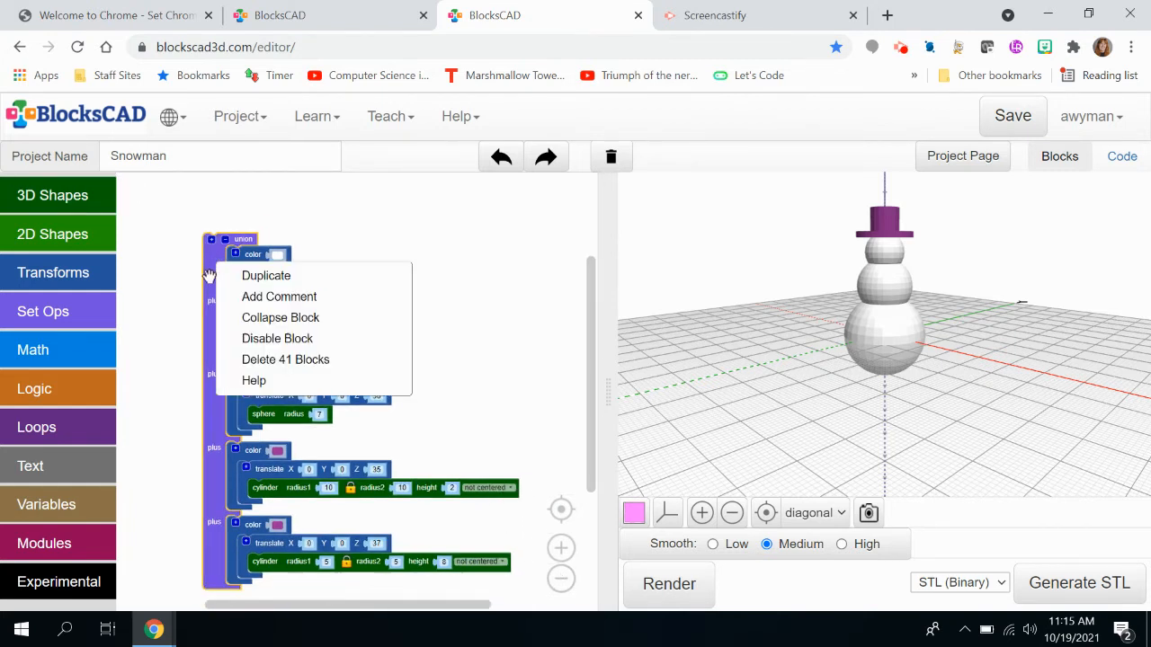
{"action": "left_click", "coordinate": [255, 299]}
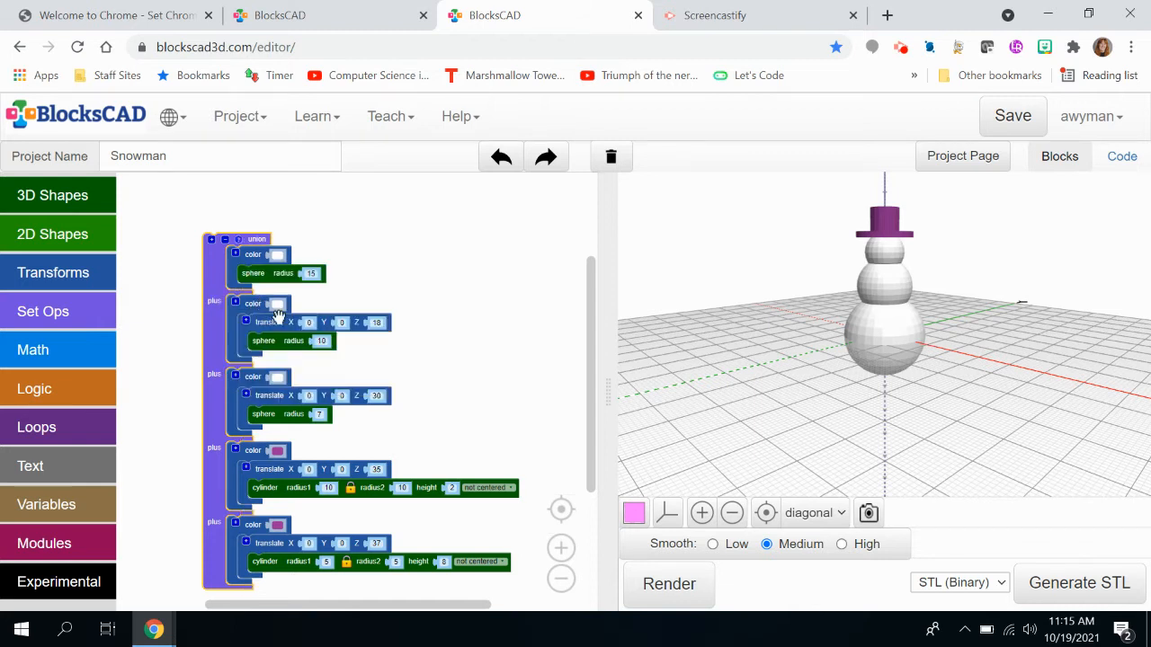
{"action": "left_click", "coordinate": [239, 240]}
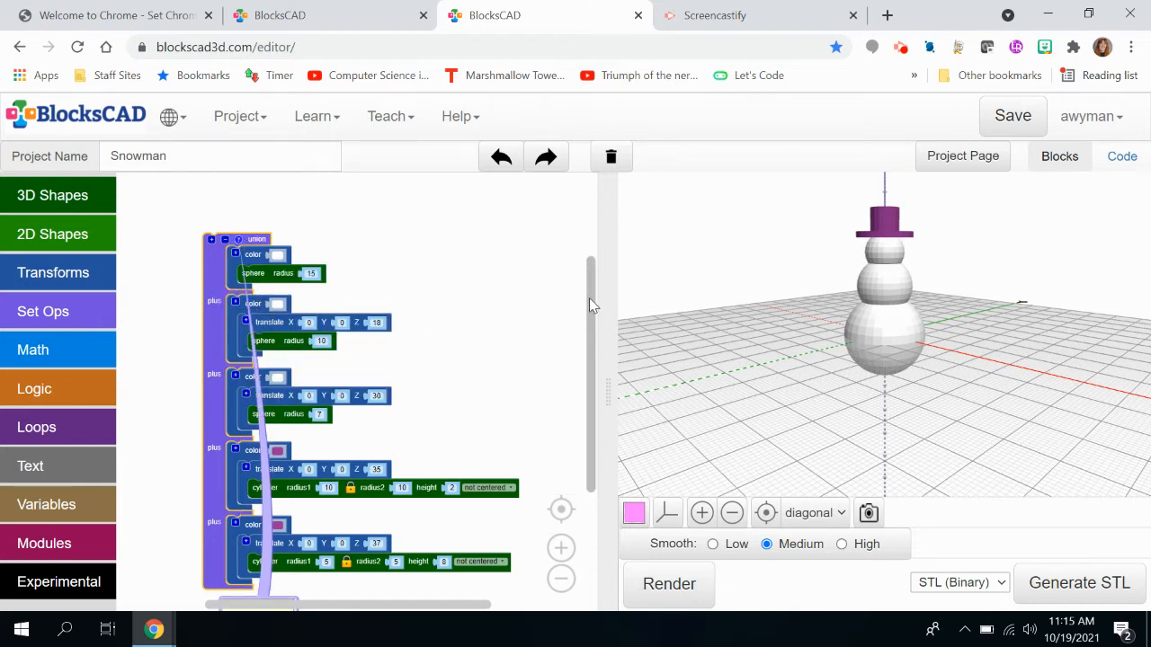
{"action": "scroll", "coordinate": [592, 351], "scroll_direction": "down", "scroll_amount": 1}
{"action": "scroll", "coordinate": [376, 445], "scroll_direction": "down", "scroll_amount": 4}
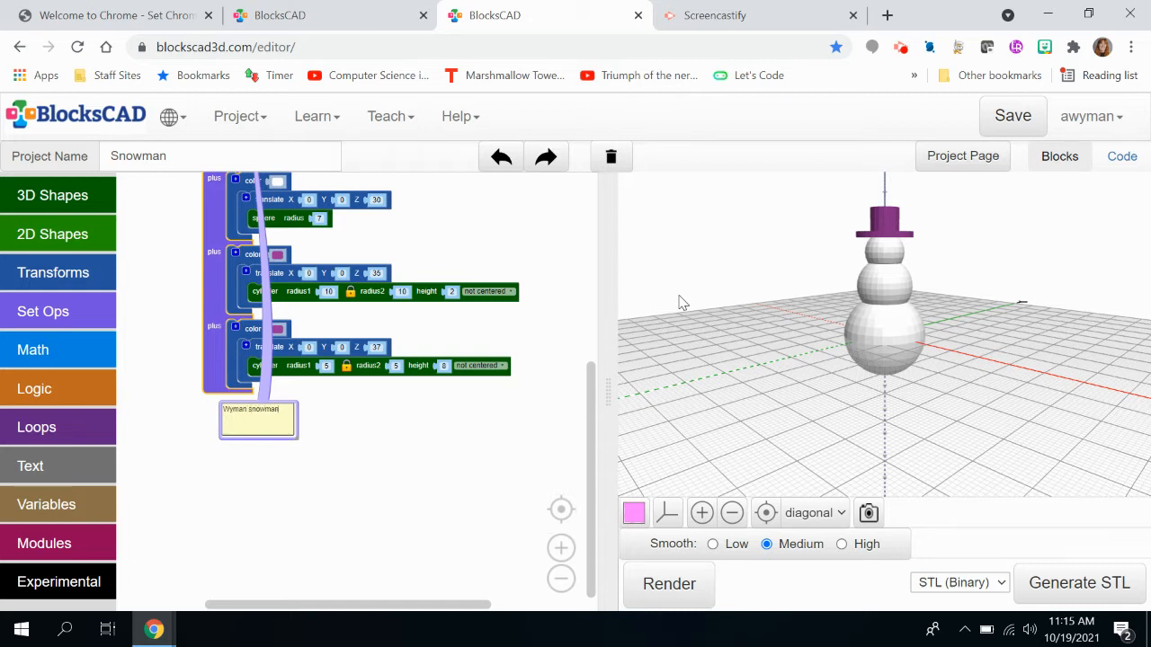
{"action": "left_click_drag", "start_coordinate": [593, 393], "coordinate": [544, 279]}
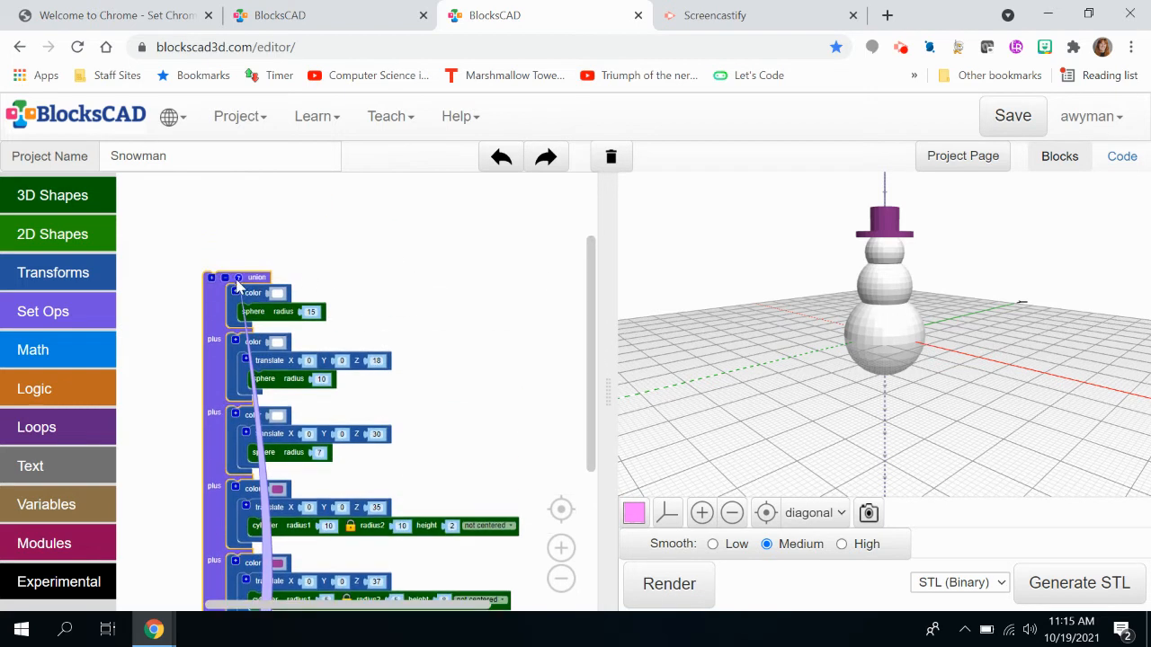
- Collapse the snowman union into a single block and move it slightly lower in the workspace
{"action": "left_click", "coordinate": [560, 547]}
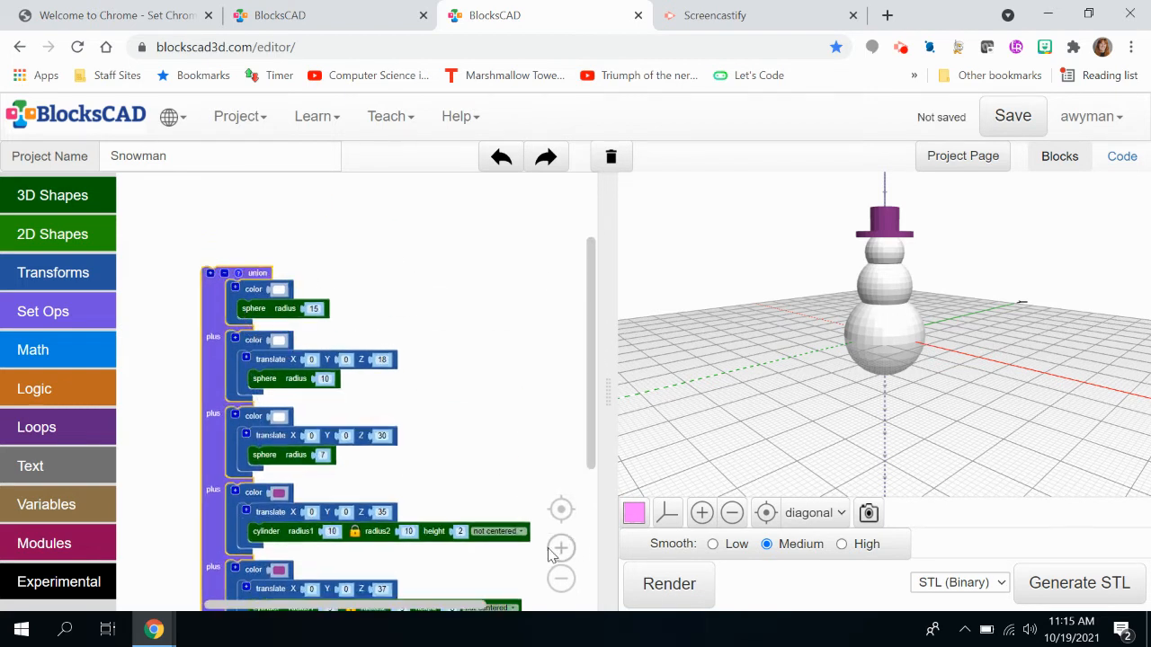
{"action": "left_click", "coordinate": [560, 547]}
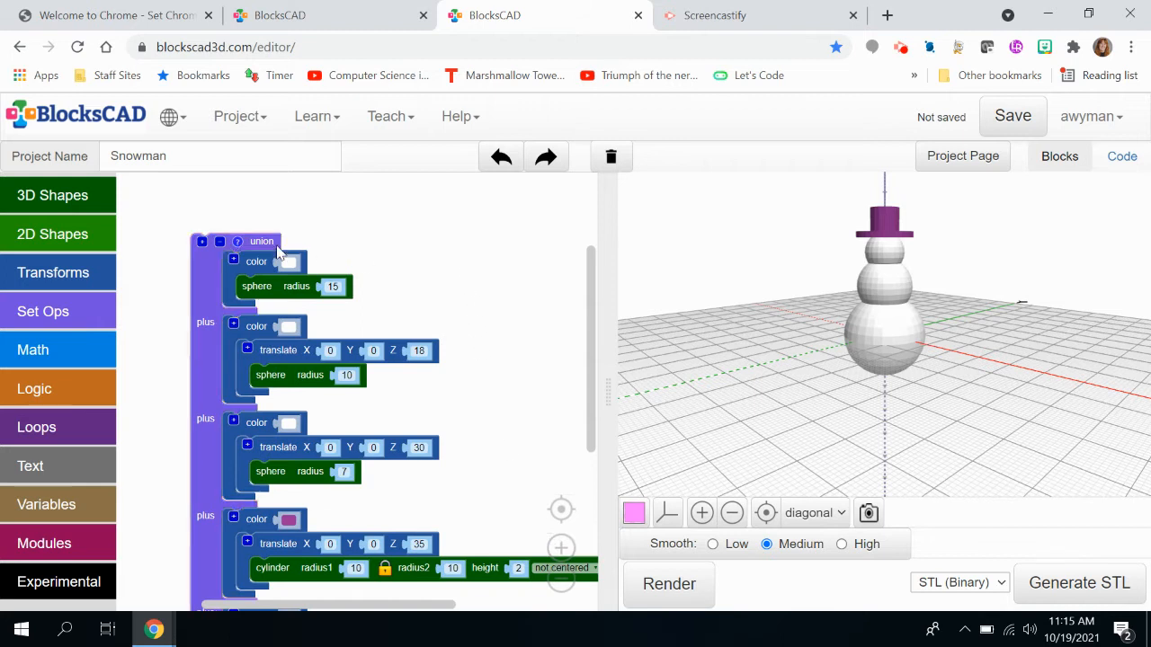
{"action": "right_click", "coordinate": [206, 278]}
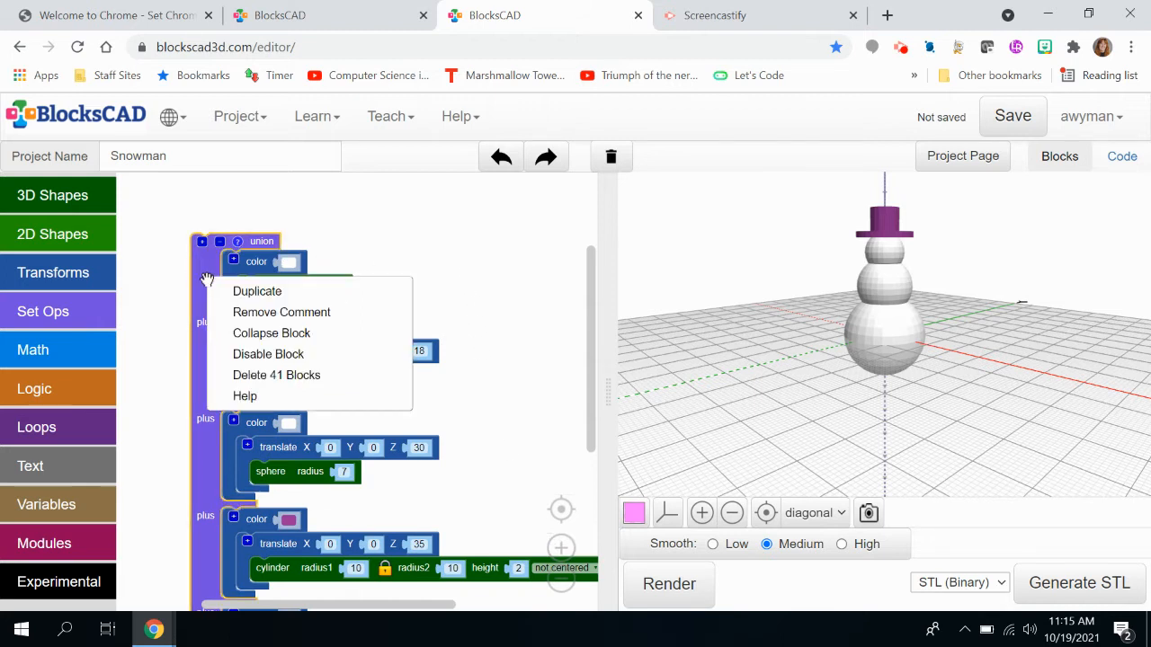
{"action": "left_click", "coordinate": [263, 333]}
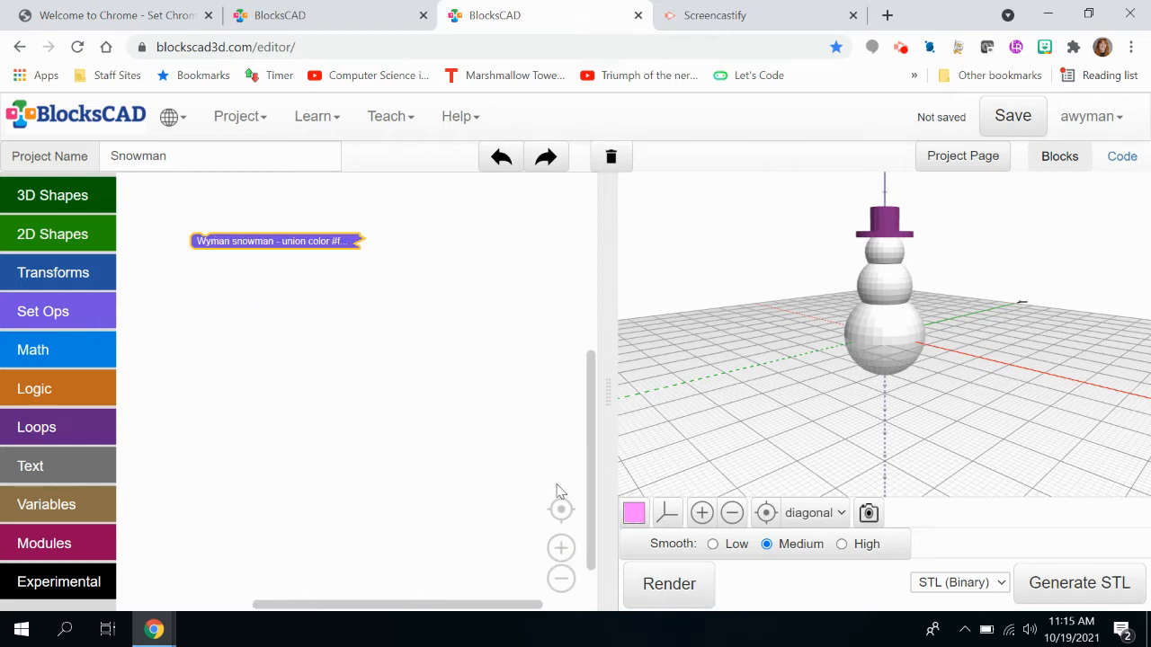
{"action": "left_click", "coordinate": [562, 548]}
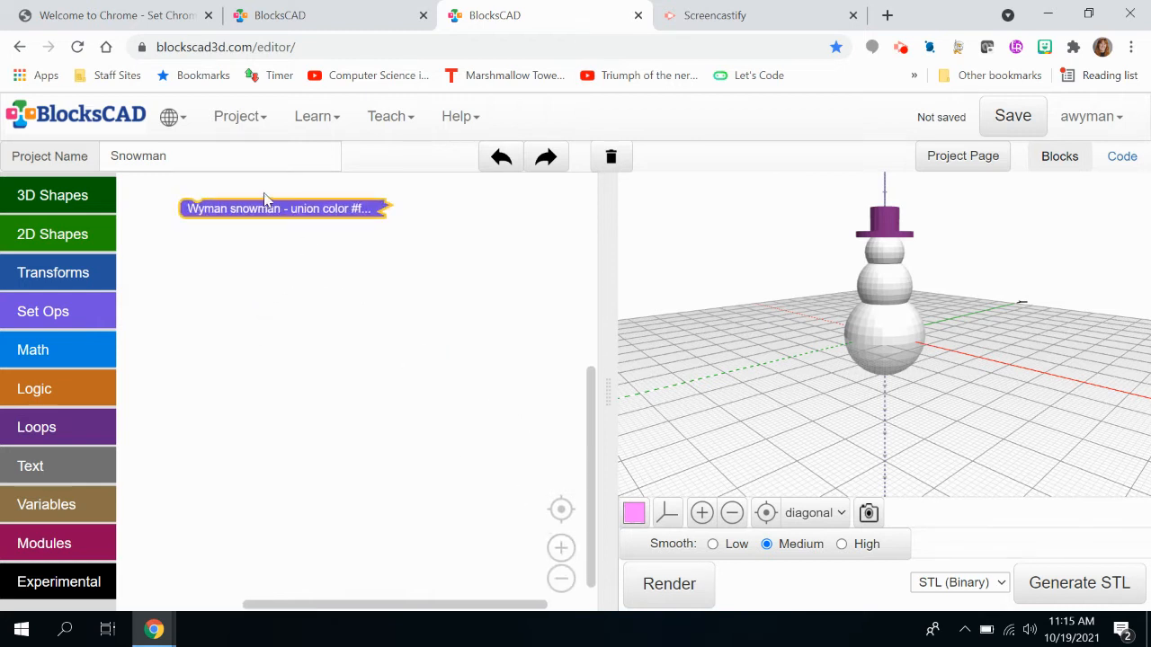
{"action": "left_click_drag", "start_coordinate": [264, 212], "coordinate": [266, 260]}
- Save the Snowman project's blocks to the computer as Snowman.xml
{"action": "left_click", "coordinate": [291, 345]}
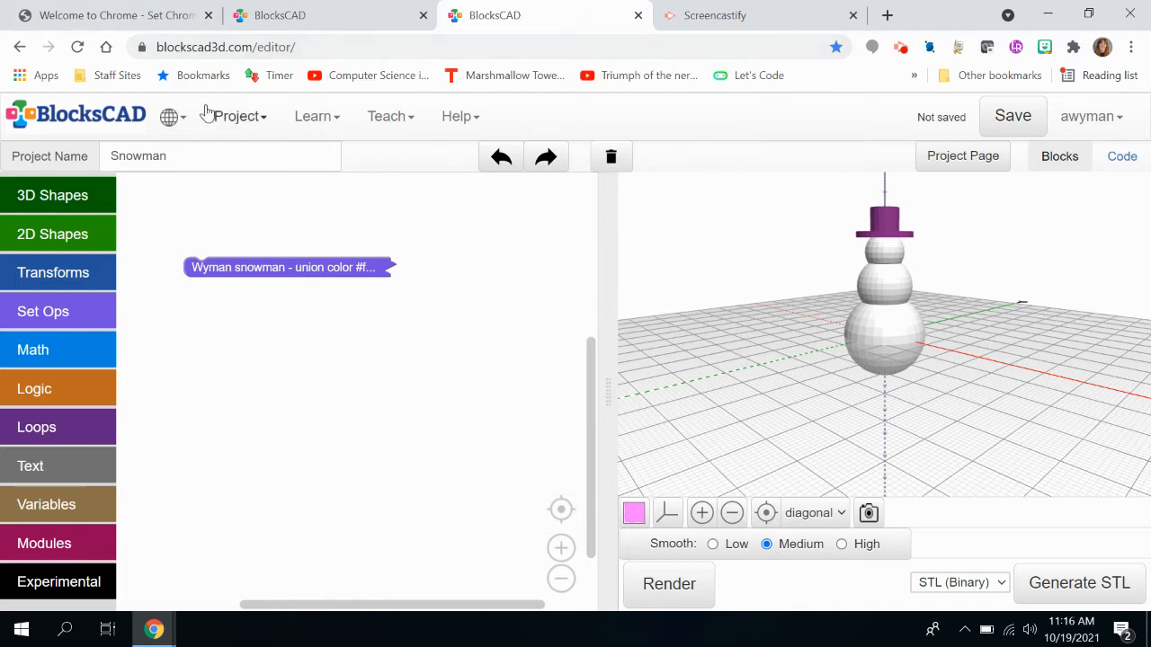
{"action": "left_click", "coordinate": [233, 117]}
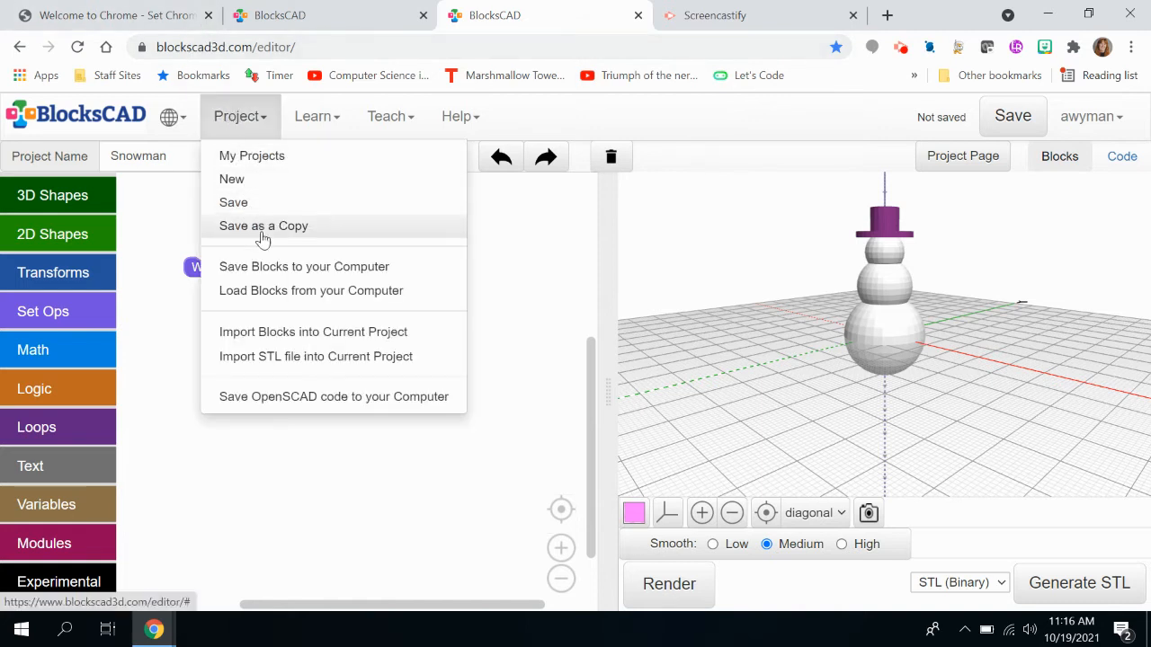
{"action": "left_click", "coordinate": [281, 268]}
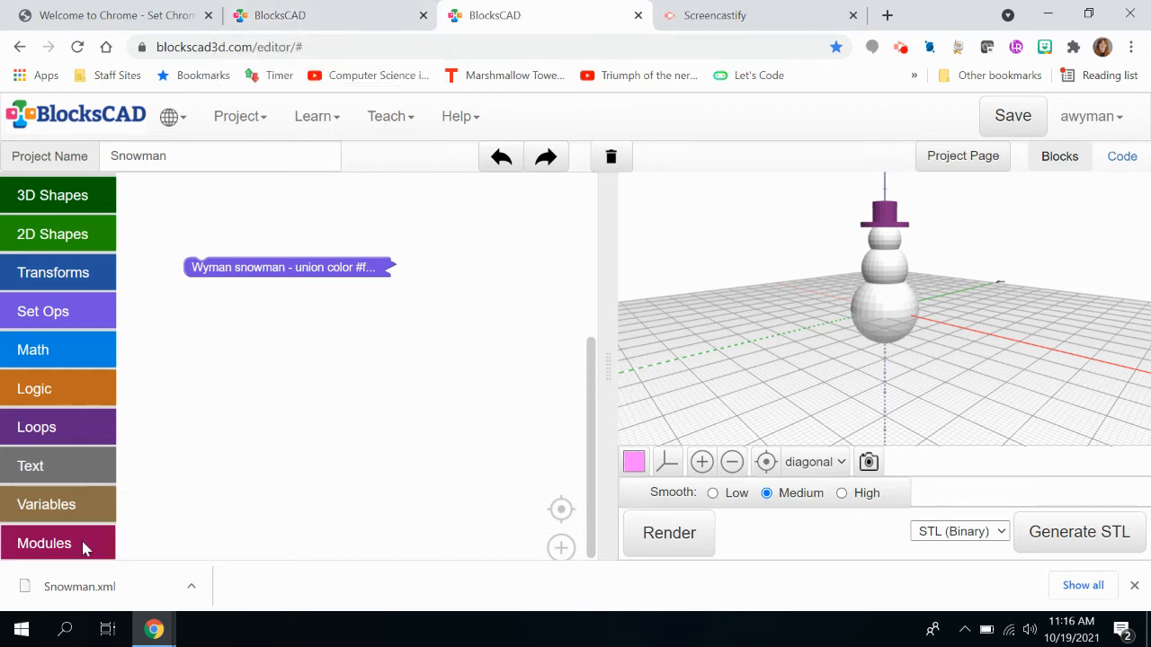
- Switch to the Snow Hills project and import the Snowman file from the Downloads folder into it
{"action": "left_click", "coordinate": [302, 16]}
{"action": "left_click_drag", "start_coordinate": [275, 223], "coordinate": [268, 246]}
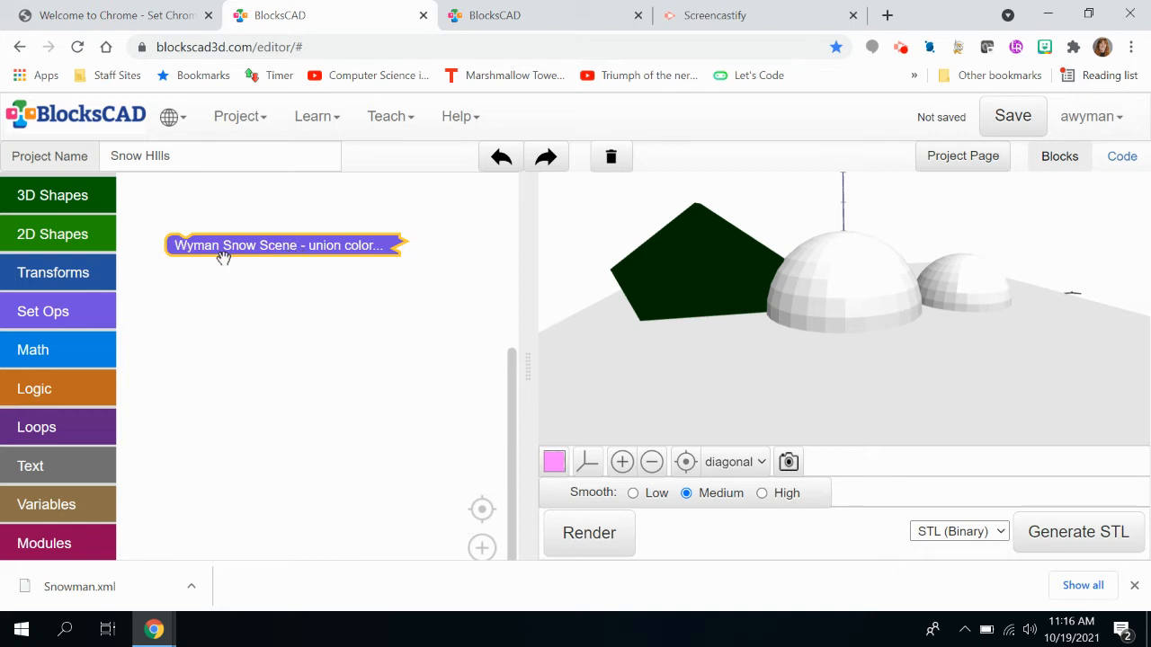
{"action": "left_click", "coordinate": [238, 123]}
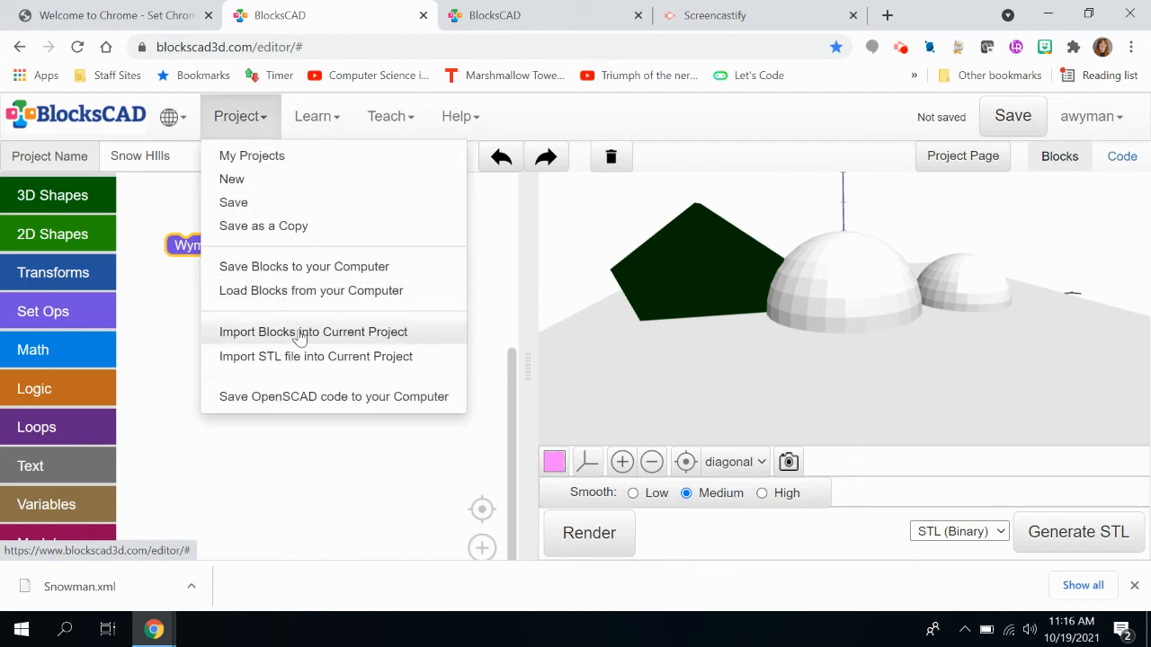
{"action": "left_click", "coordinate": [429, 332]}
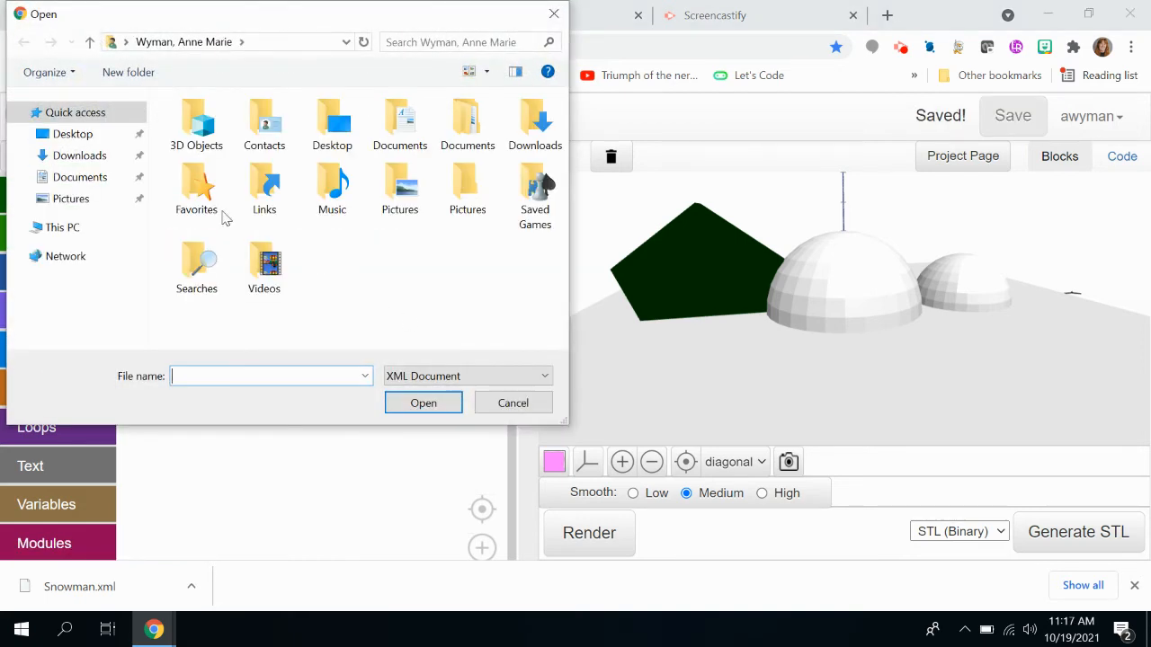
{"action": "left_click", "coordinate": [79, 156]}
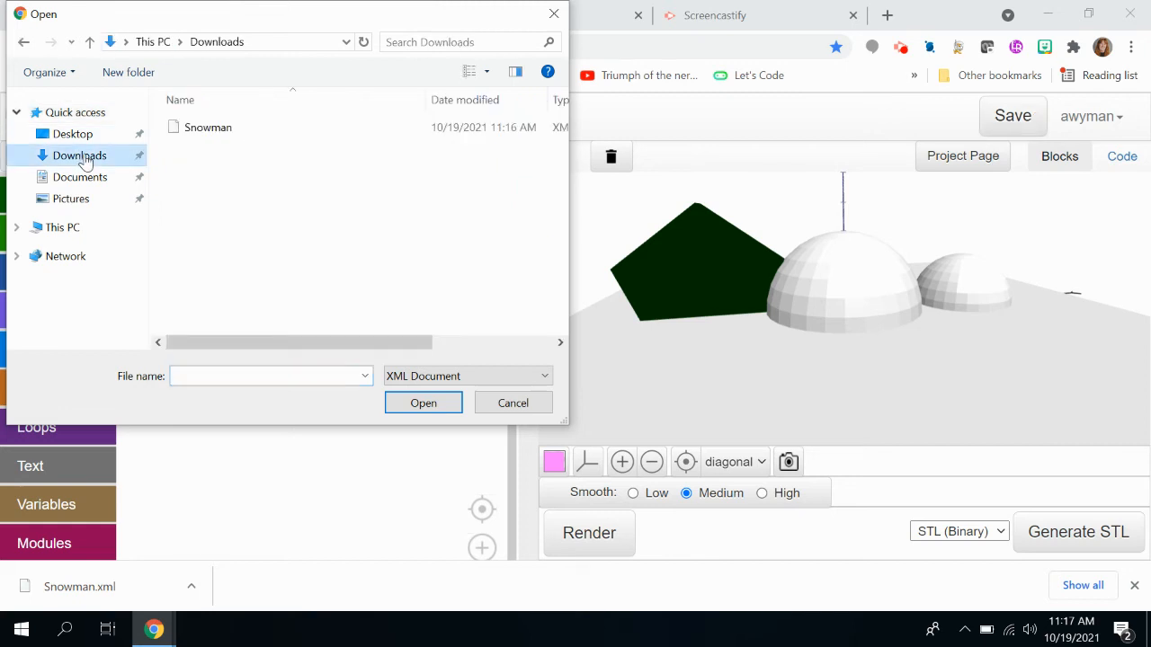
{"action": "left_click", "coordinate": [205, 128]}
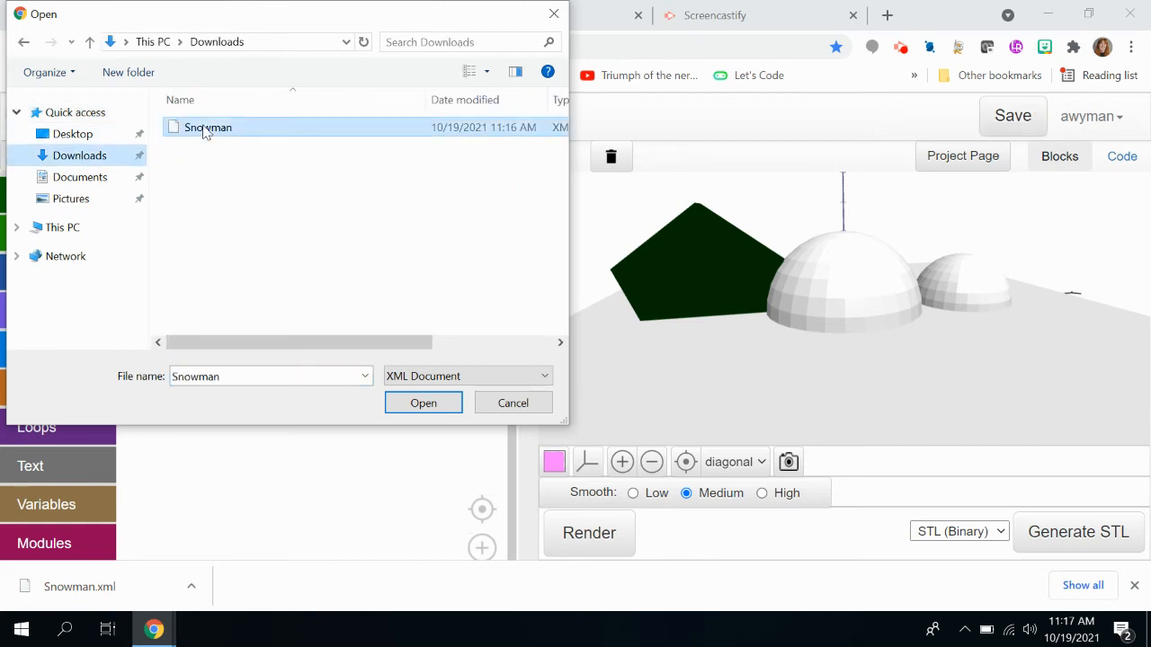
{"action": "left_click", "coordinate": [424, 404]}
{"action": "left_click", "coordinate": [512, 288]}
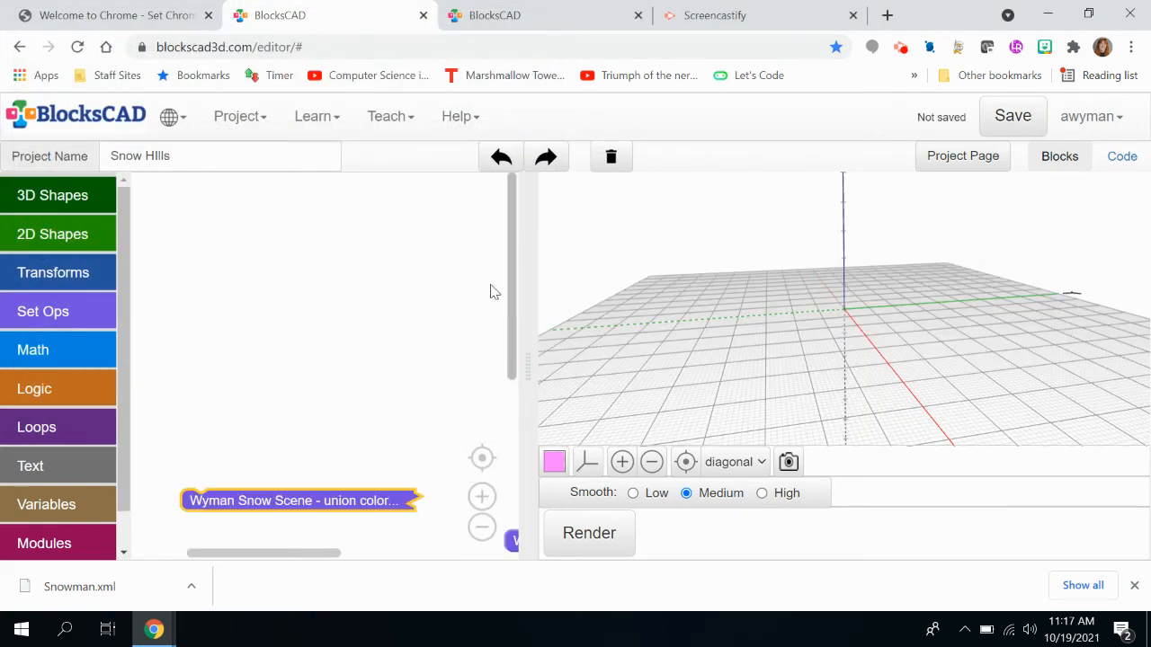
- Clean up the blocks in the Snow Hills workspace and render the scene with the imported snowman
{"action": "left_click_drag", "start_coordinate": [337, 308], "coordinate": [338, 191]}
{"action": "right_click", "coordinate": [337, 191]}
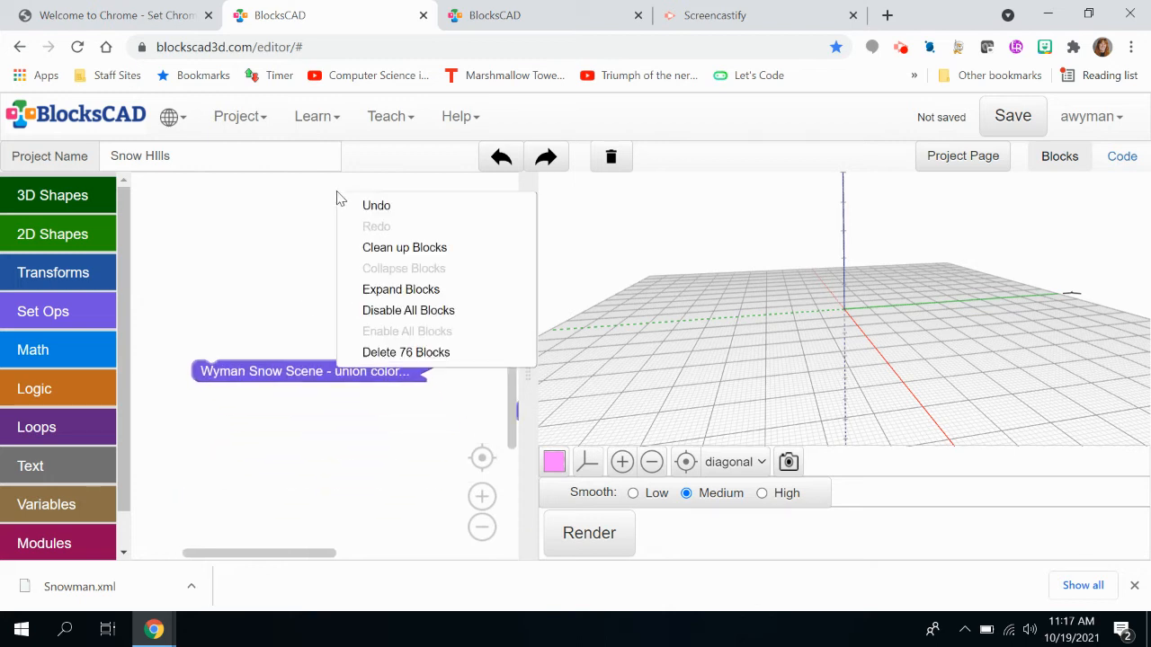
{"action": "left_click", "coordinate": [361, 249]}
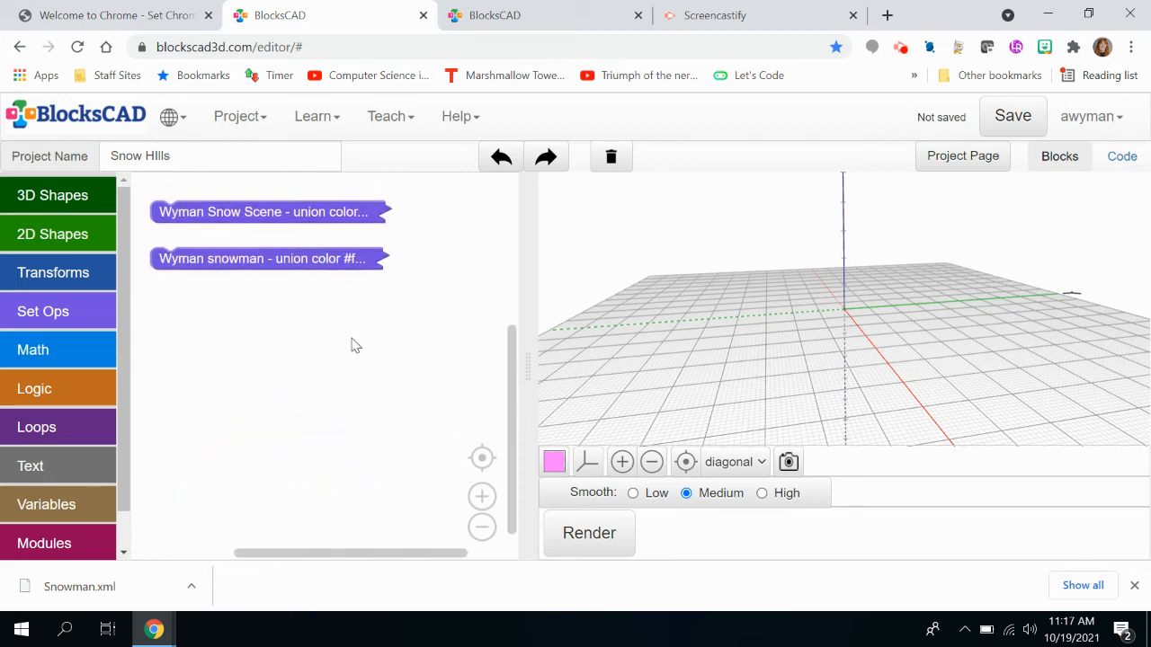
{"action": "left_click", "coordinate": [570, 530]}
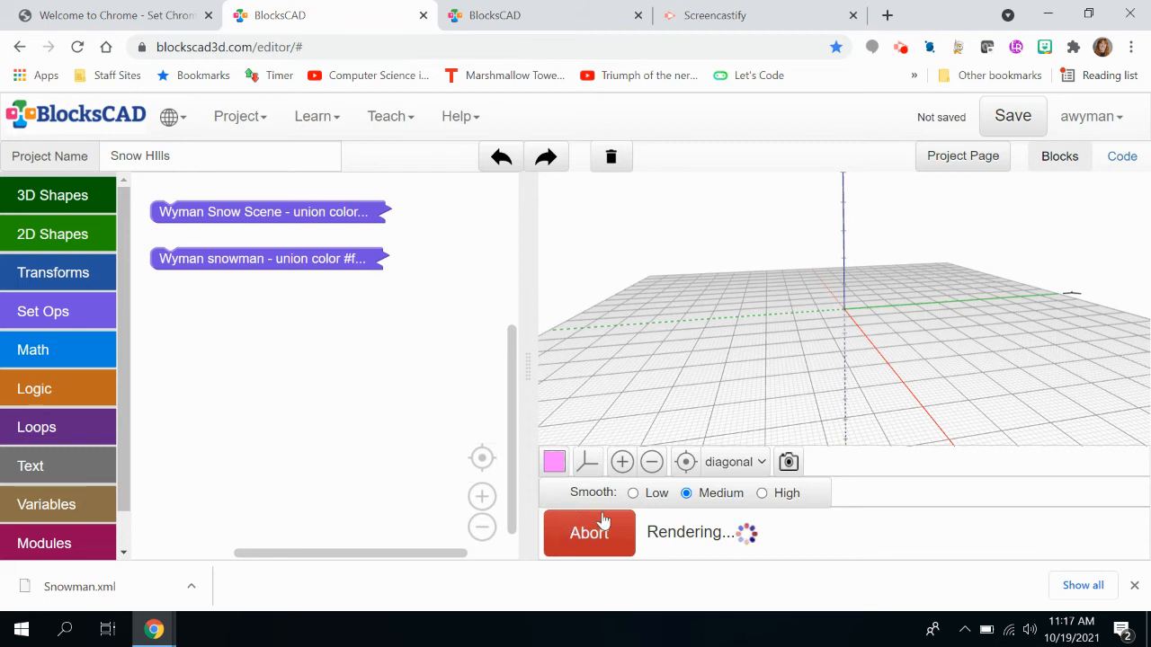
{"action": "left_click_drag", "start_coordinate": [817, 387], "coordinate": [854, 191]}
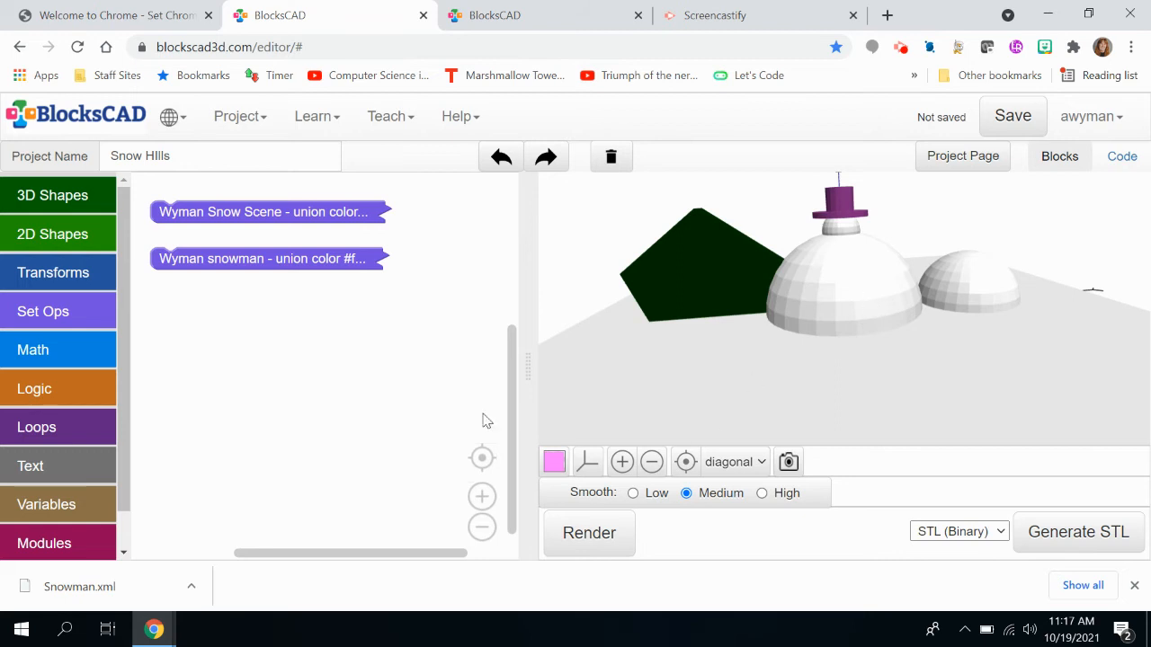
- Wrap the collapsed snowman block in a translate block with X 35 and Y -20, rendering after each value
{"action": "left_click_drag", "start_coordinate": [207, 263], "coordinate": [208, 313]}
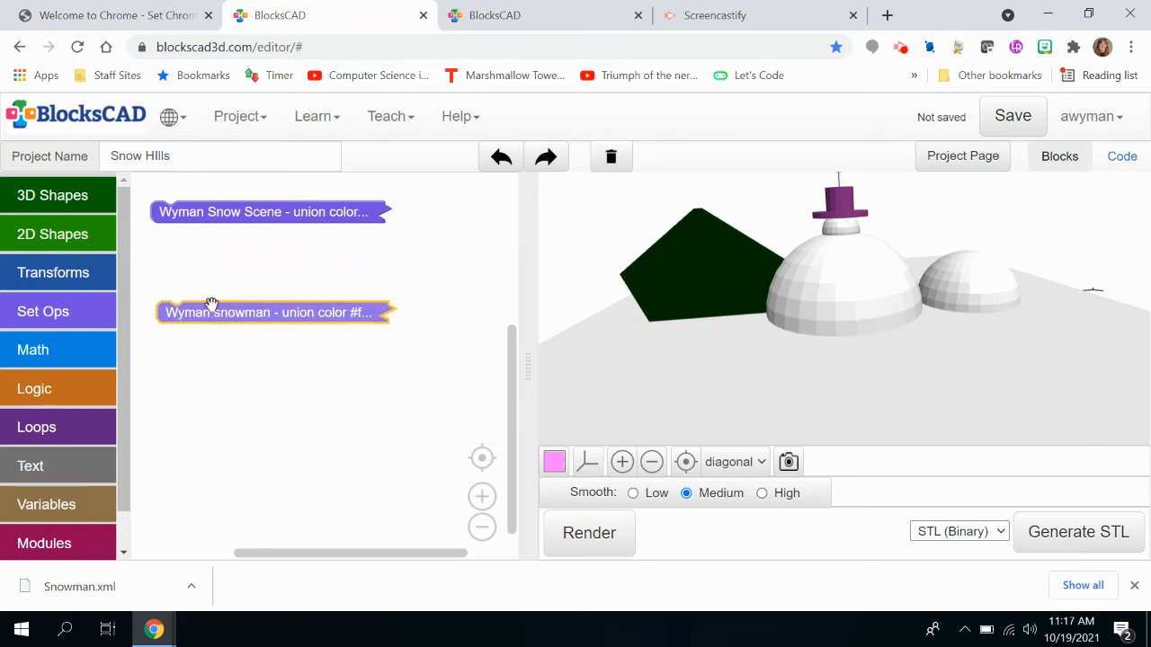
{"action": "left_click", "coordinate": [78, 273]}
{"action": "left_click_drag", "start_coordinate": [186, 201], "coordinate": [199, 282]}
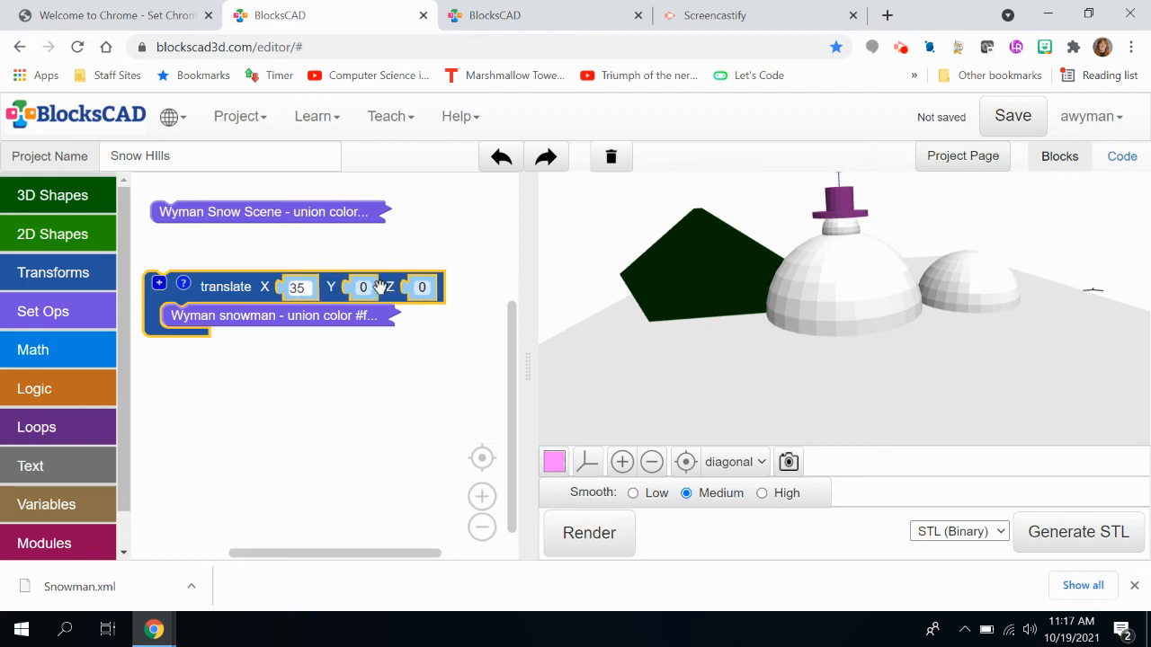
{"action": "left_click", "coordinate": [620, 536]}
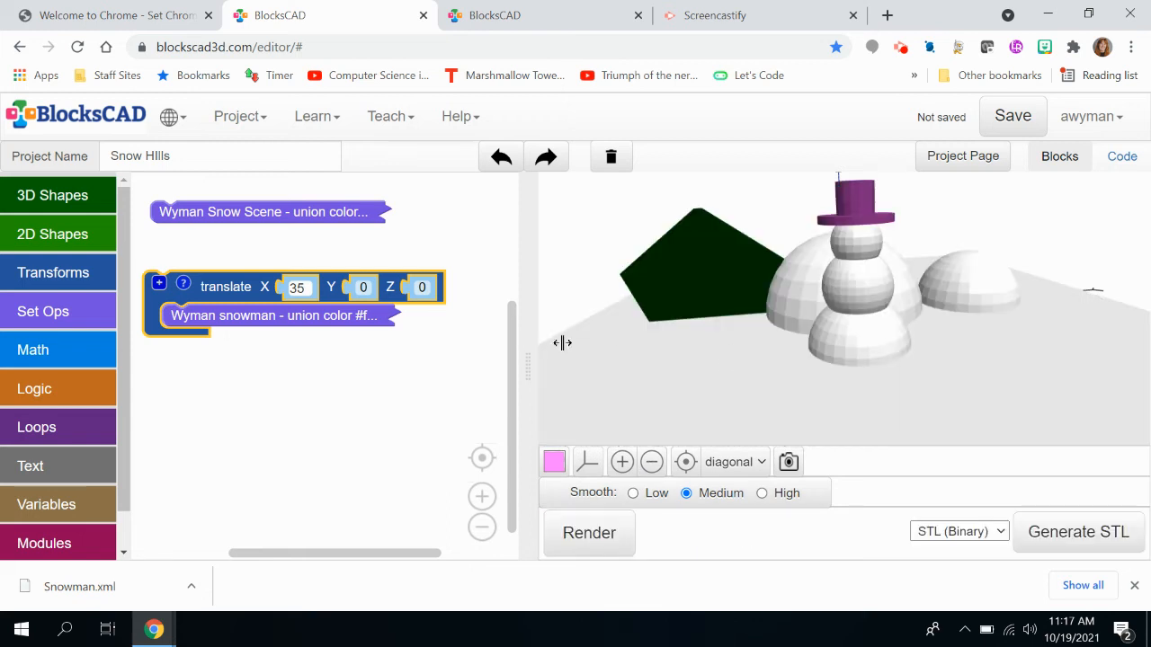
{"action": "left_click", "coordinate": [369, 287]}
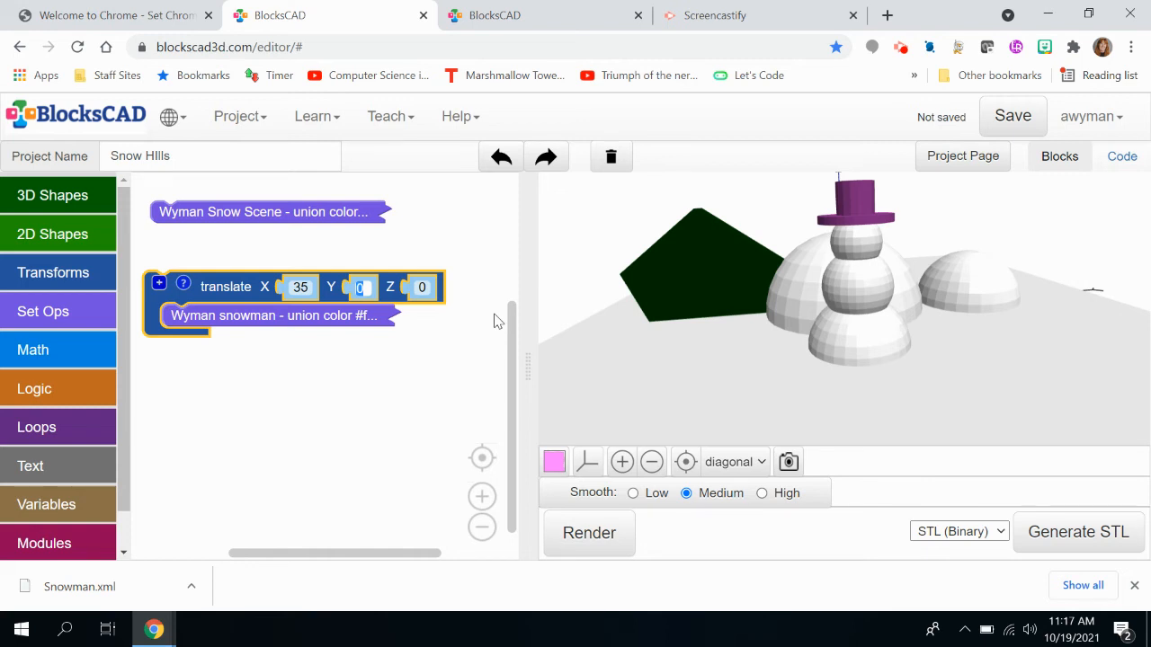
{"action": "type", "text": "-20"}
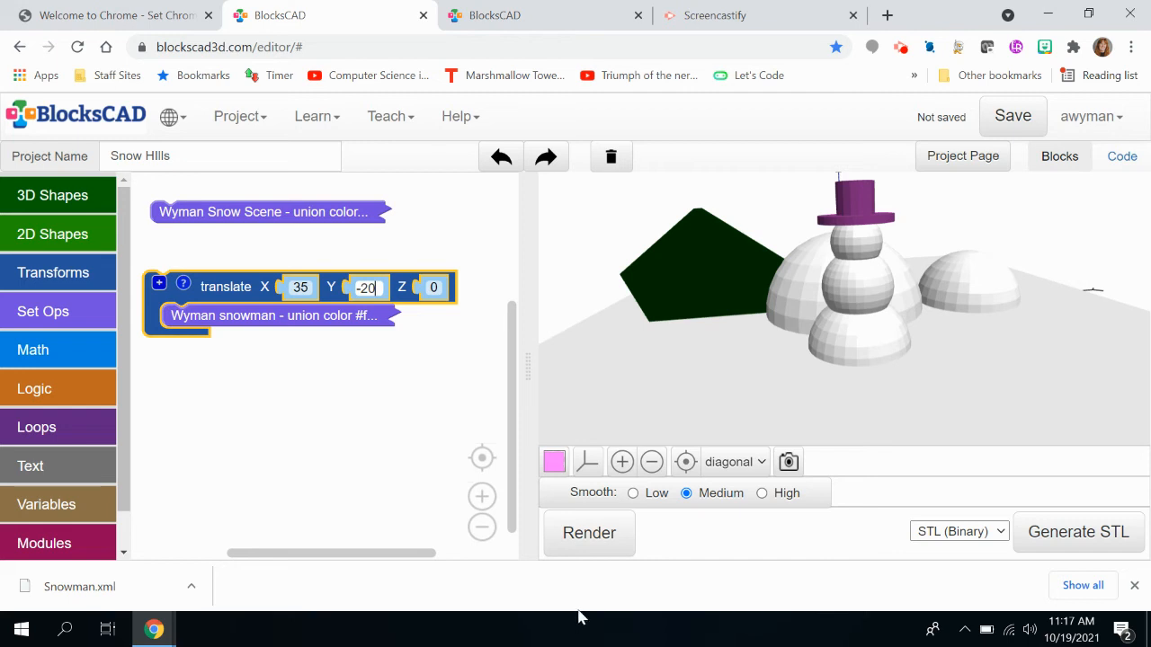
{"action": "left_click", "coordinate": [589, 533]}
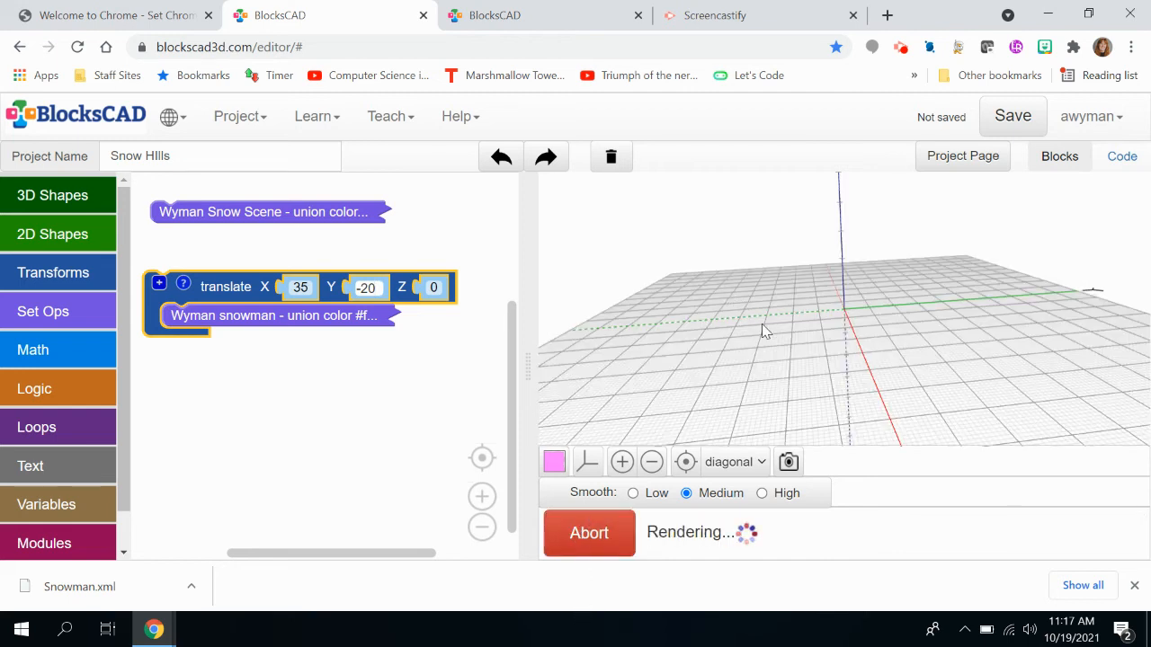
{"action": "left_click_drag", "start_coordinate": [782, 350], "coordinate": [778, 322]}
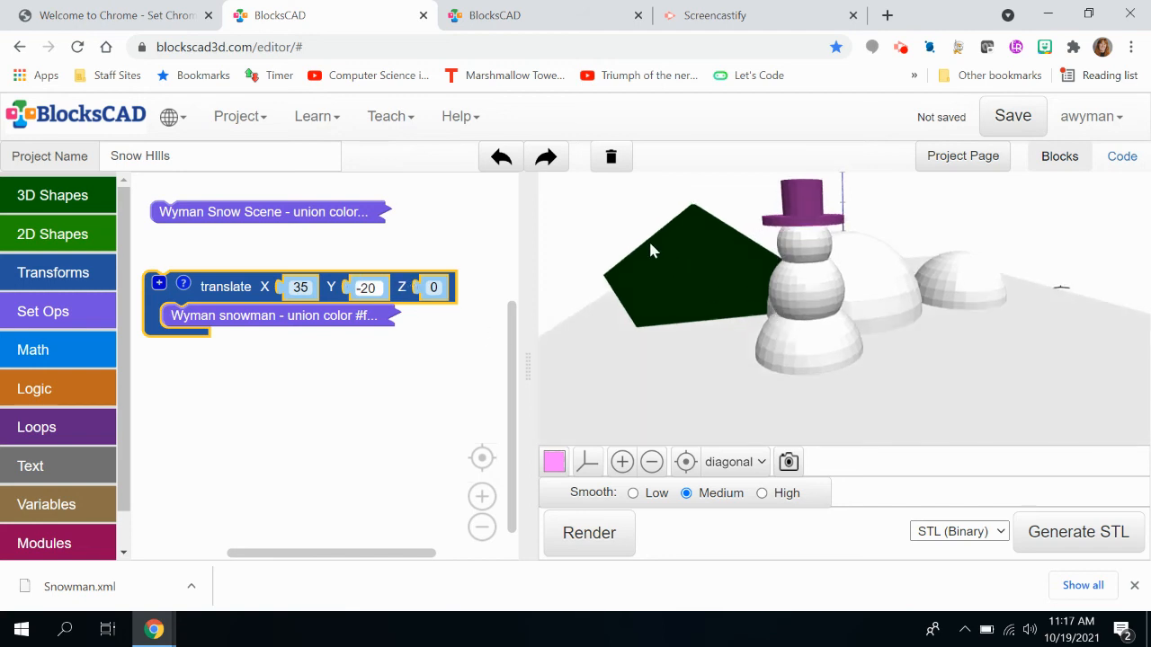
- Wrap the snowman's translate block in a scale block set to 0.5 in X, Y and Z, and render the scene
{"action": "left_click", "coordinate": [88, 277]}
{"action": "scroll", "coordinate": [288, 360], "scroll_direction": "down", "scroll_amount": 3}
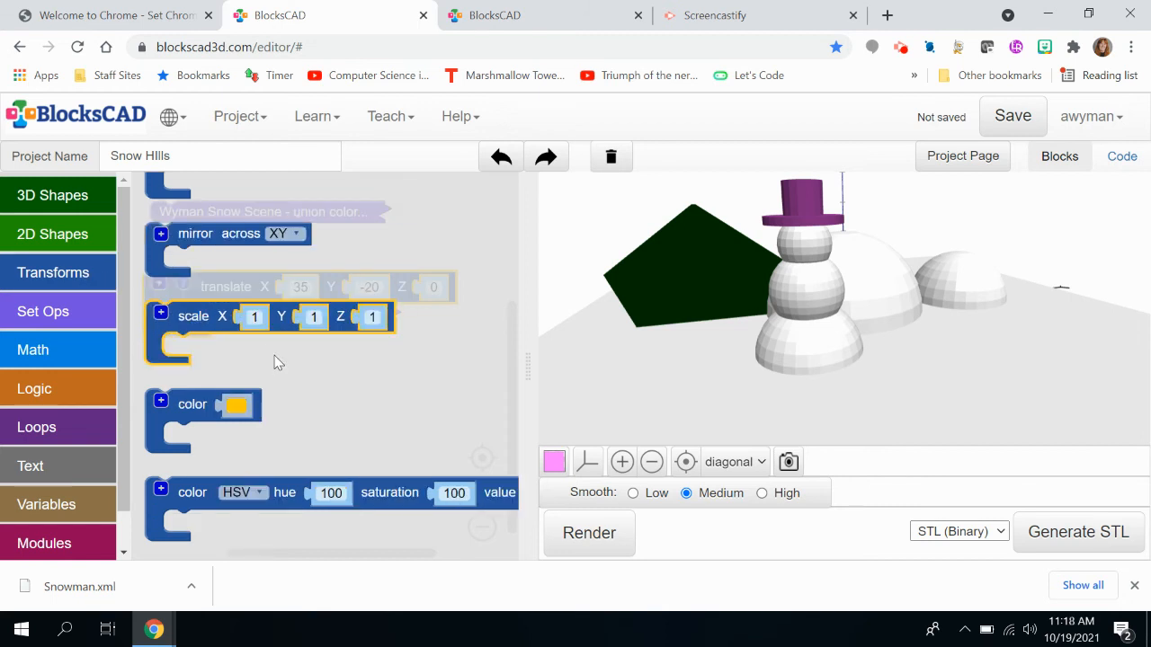
{"action": "left_click", "coordinate": [201, 322]}
{"action": "left_click_drag", "start_coordinate": [200, 321], "coordinate": [181, 258]}
{"action": "left_click", "coordinate": [239, 255]}
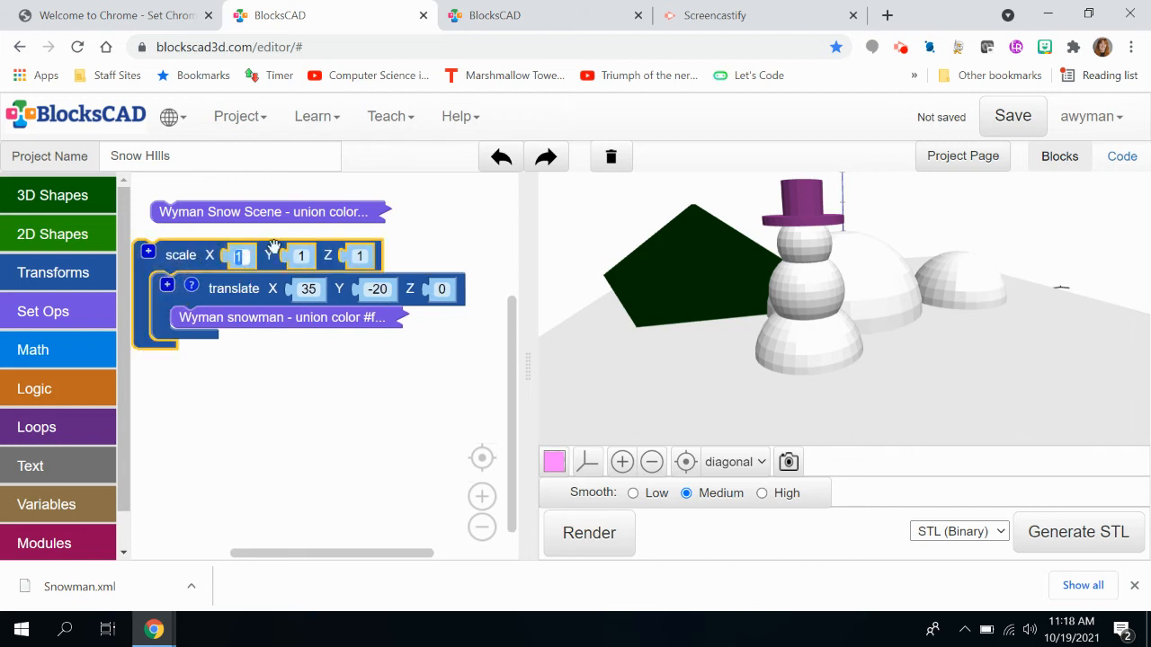
{"action": "type", "text": ".5"}
{"action": "left_click", "coordinate": [312, 255]}
{"action": "type", "text": ".5"}
{"action": "left_click", "coordinate": [382, 257]}
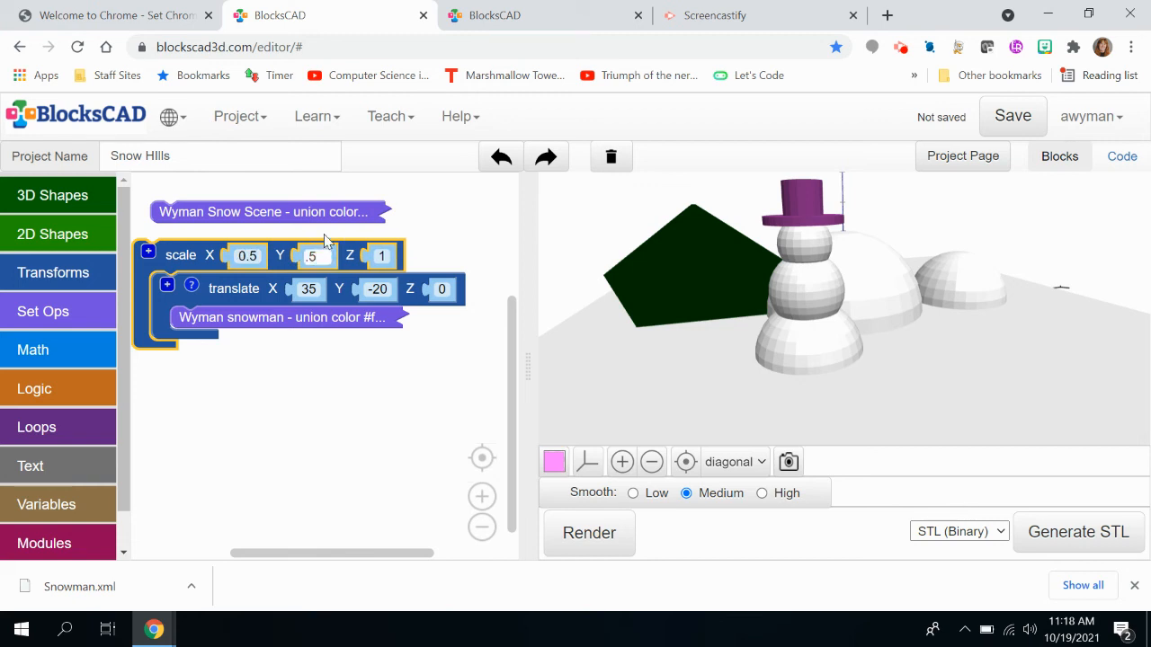
{"action": "type", "text": ".5"}
{"action": "left_click", "coordinate": [588, 532]}
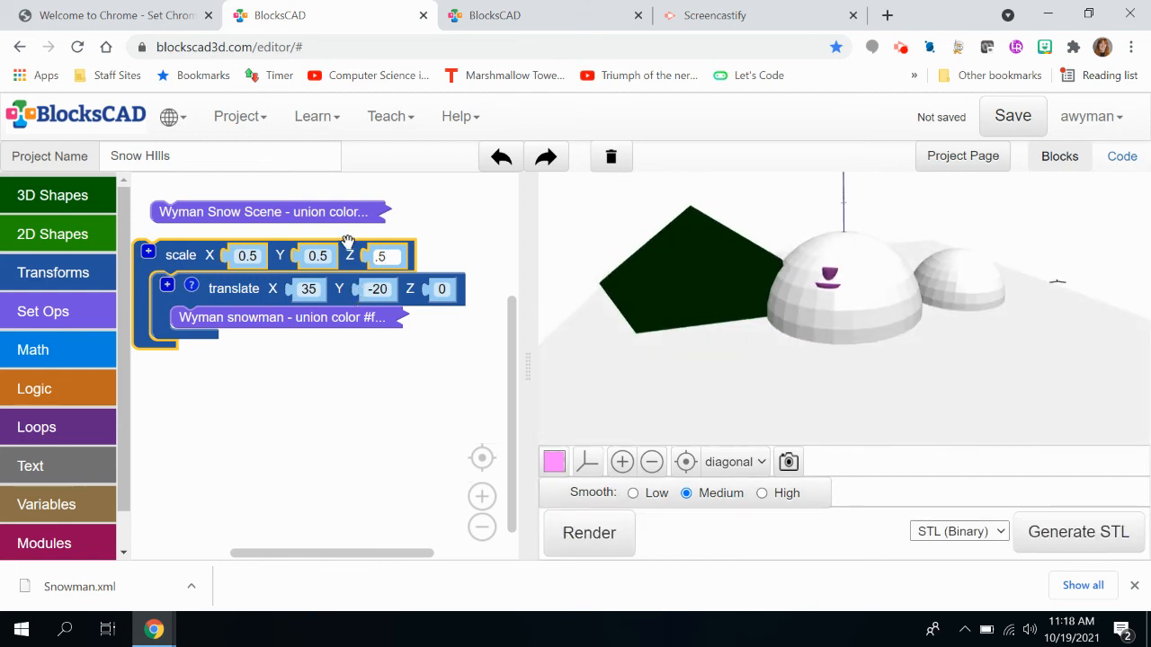
- Set the snowman's translation to X 45 and Y -28, and render the scene again
{"action": "left_click", "coordinate": [315, 288]}
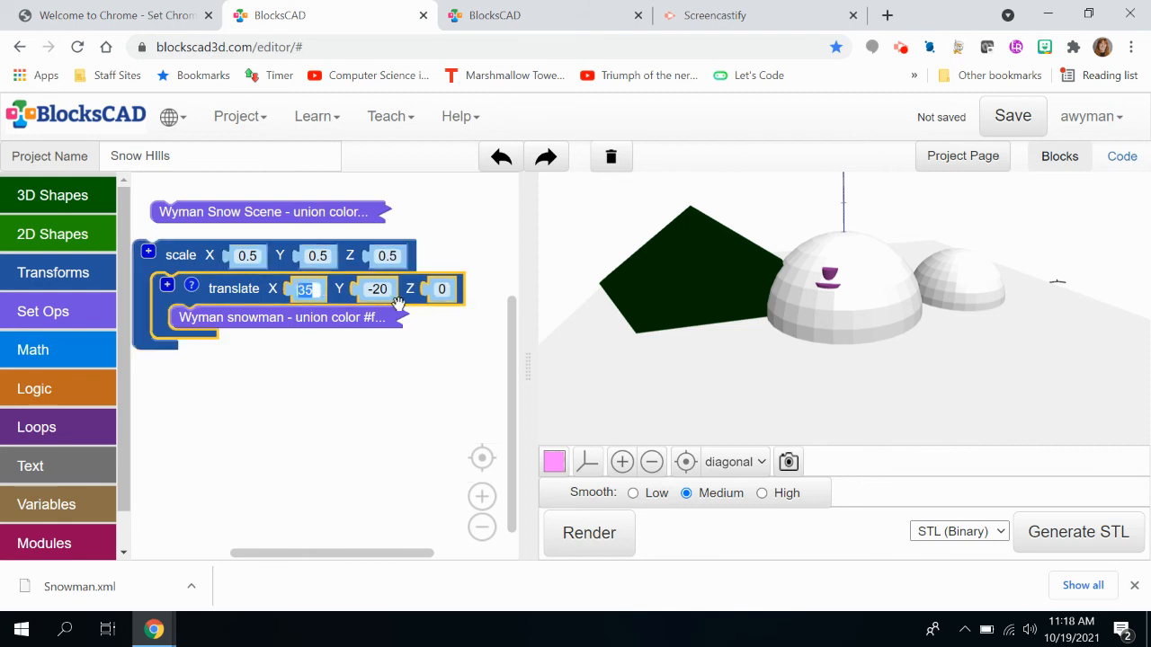
{"action": "type", "text": "45"}
{"action": "left_click", "coordinate": [378, 289]}
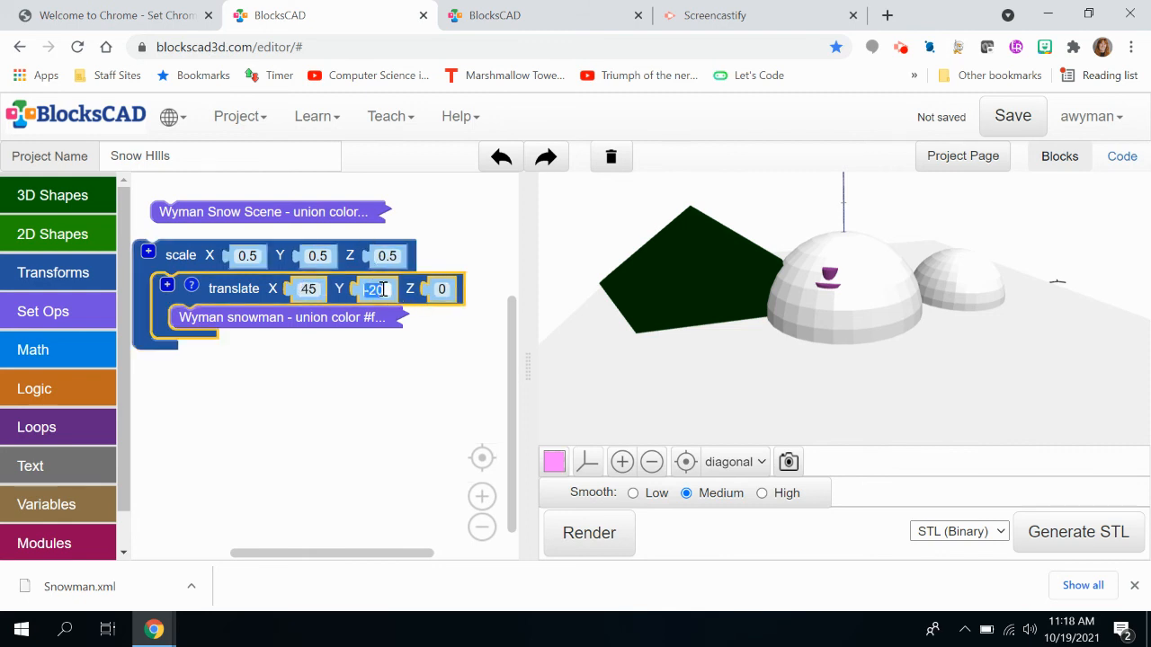
{"action": "type", "text": "-2"}
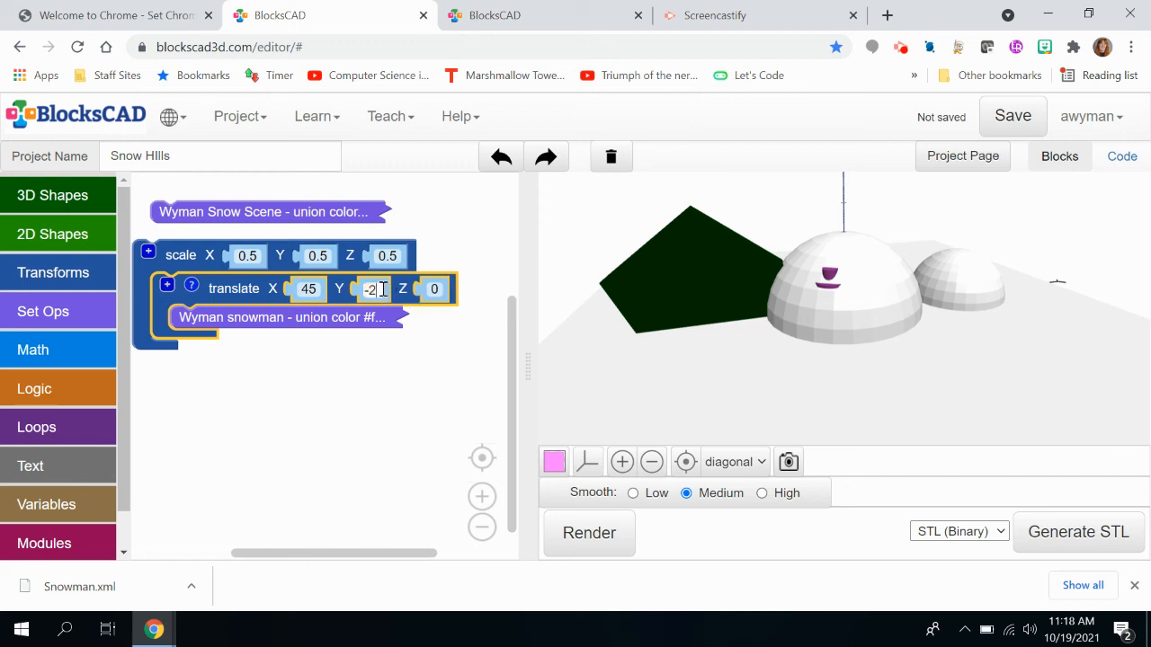
{"action": "type", "text": "8"}
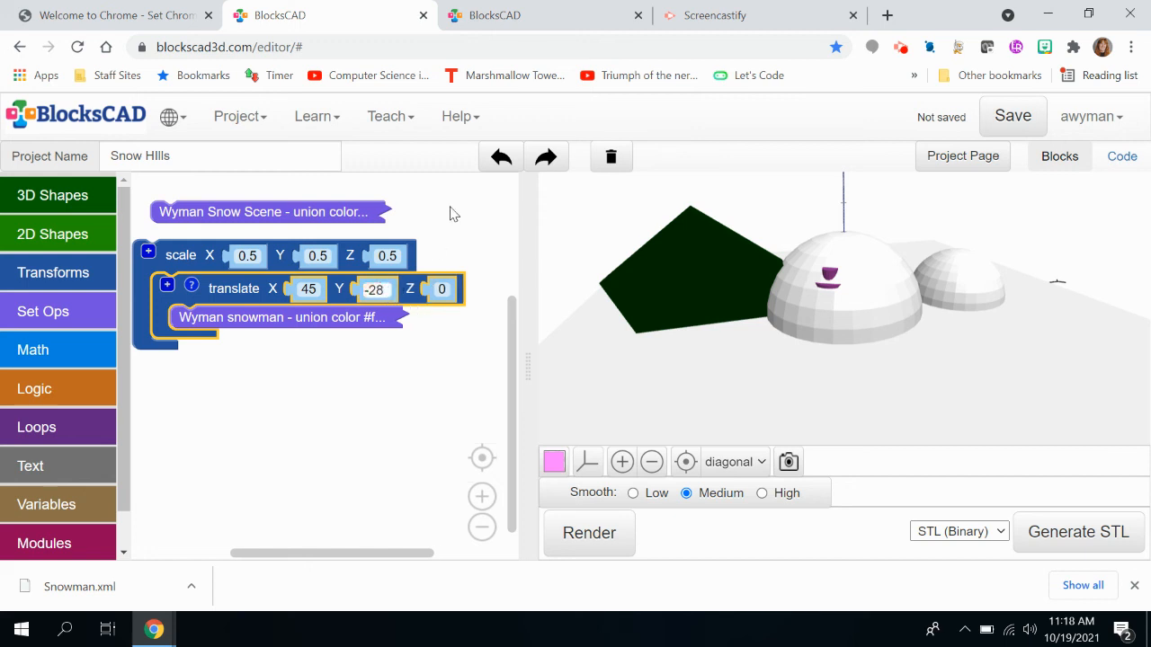
{"action": "left_click", "coordinate": [576, 544]}
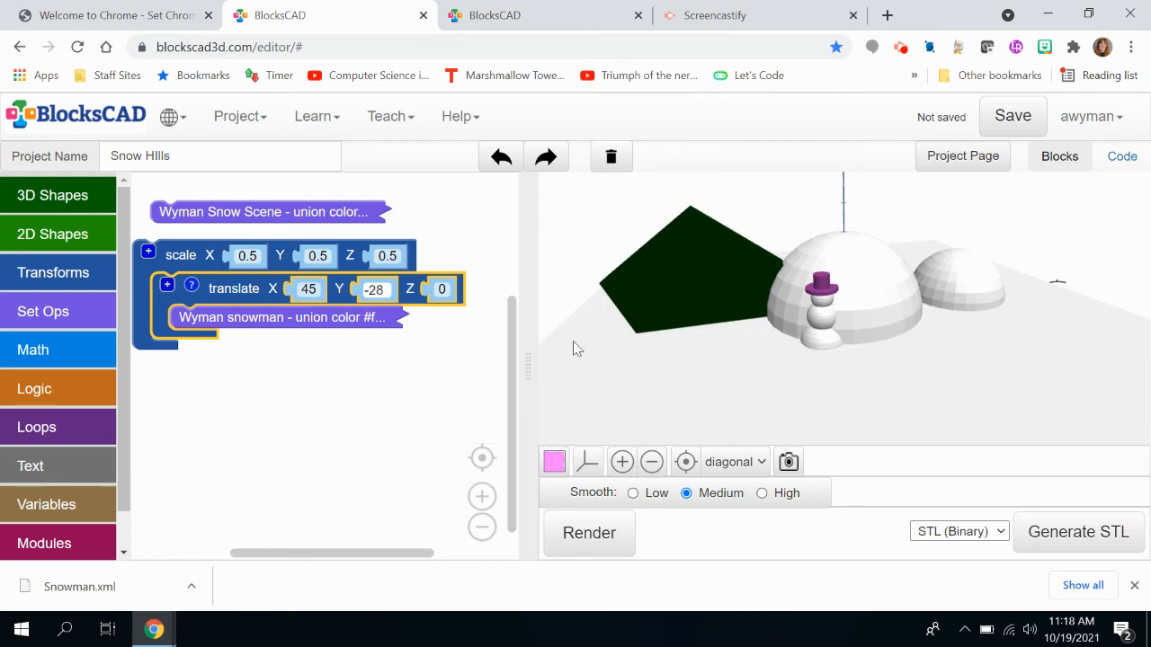
- Set the snowman's Y translation to -55 and render the scene
{"action": "left_click", "coordinate": [392, 288]}
{"action": "type", "text": "-55"}
{"action": "key", "text": "Return"}
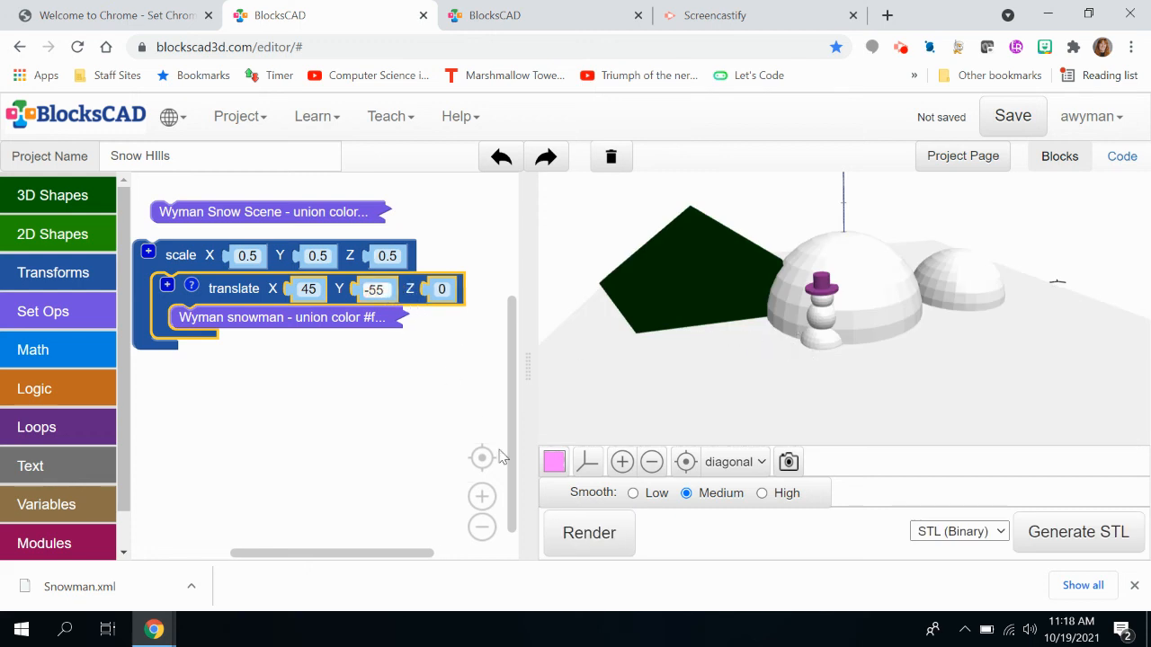
{"action": "left_click", "coordinate": [589, 532]}
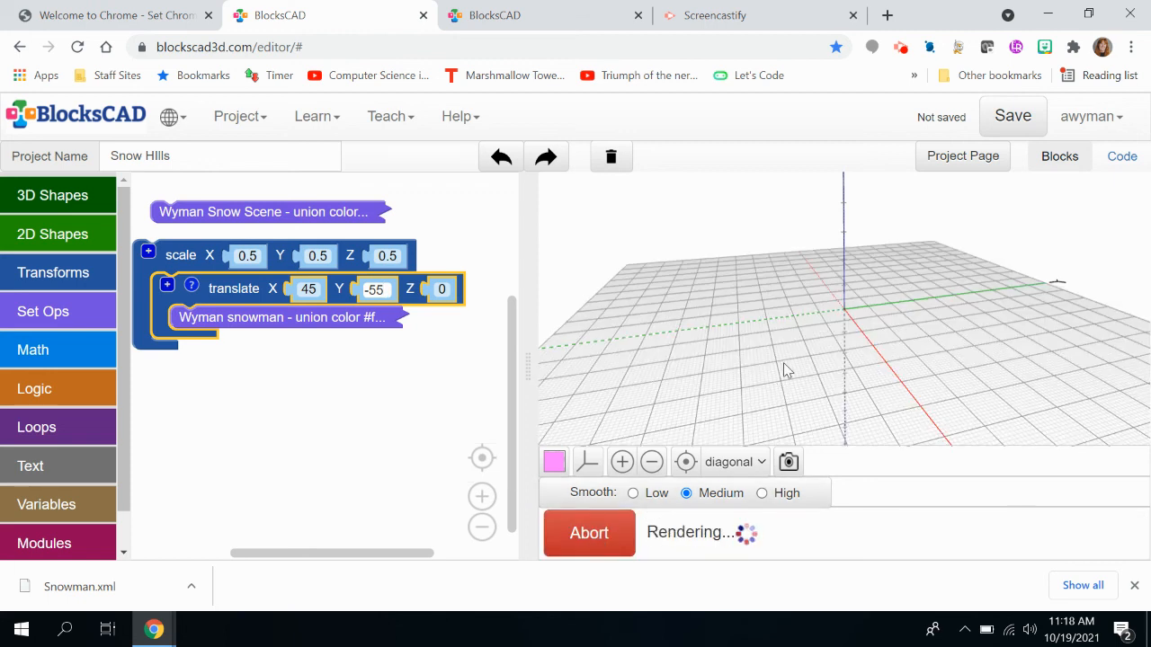
- Raise the snowman by setting its Z translation to 5, render the scene and check its position from a lower angle
{"action": "left_click", "coordinate": [440, 290]}
{"action": "type", "text": "5"}
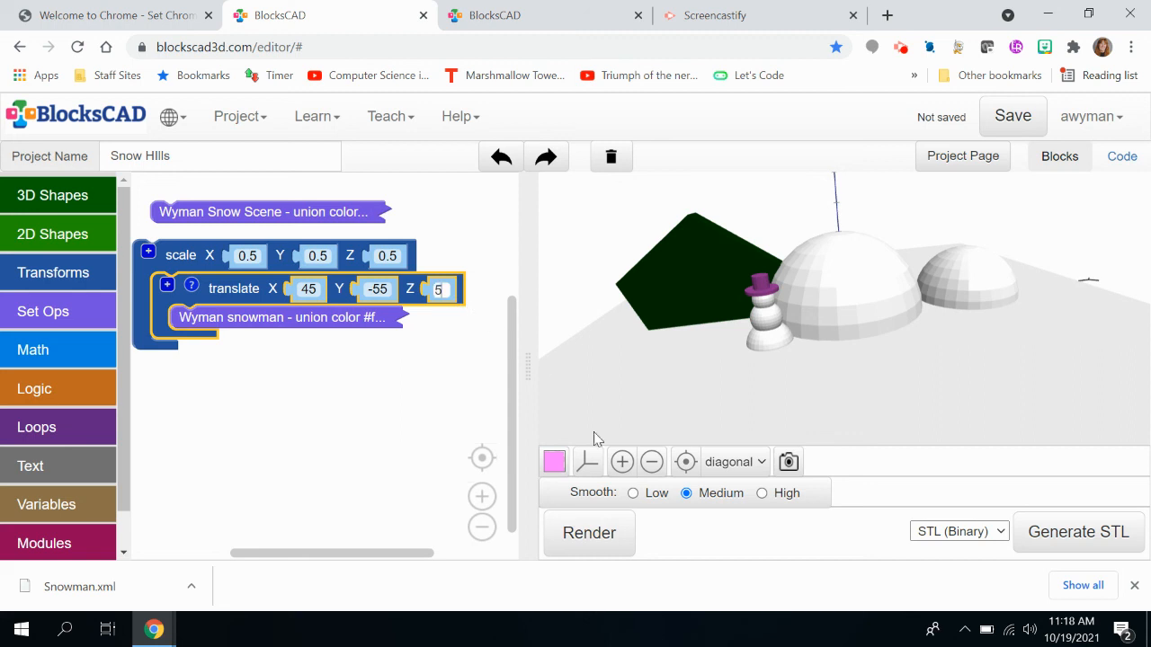
{"action": "left_click", "coordinate": [589, 532]}
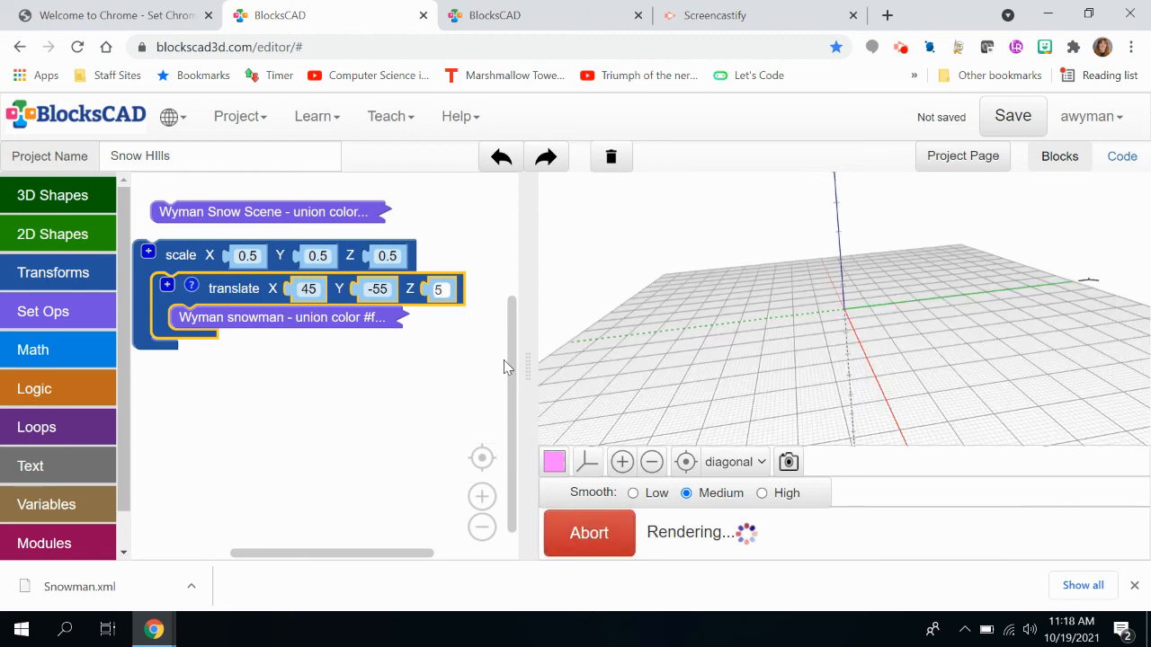
{"action": "mouse_move", "coordinate": [788, 374]}
{"action": "left_mouse_down"}
{"action": "mouse_move", "coordinate": [814, 355]}
{"action": "mouse_move", "coordinate": [838, 367]}
{"action": "mouse_move", "coordinate": [768, 381]}
{"action": "left_mouse_up"}
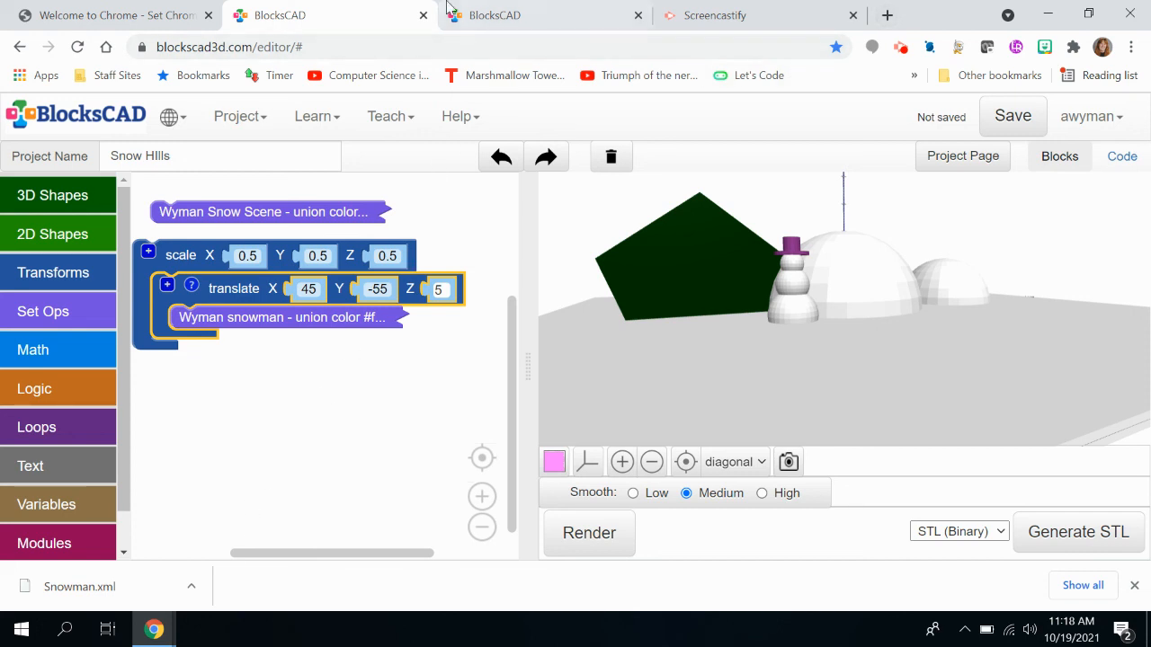
{"action": "left_click", "coordinate": [700, 16]}
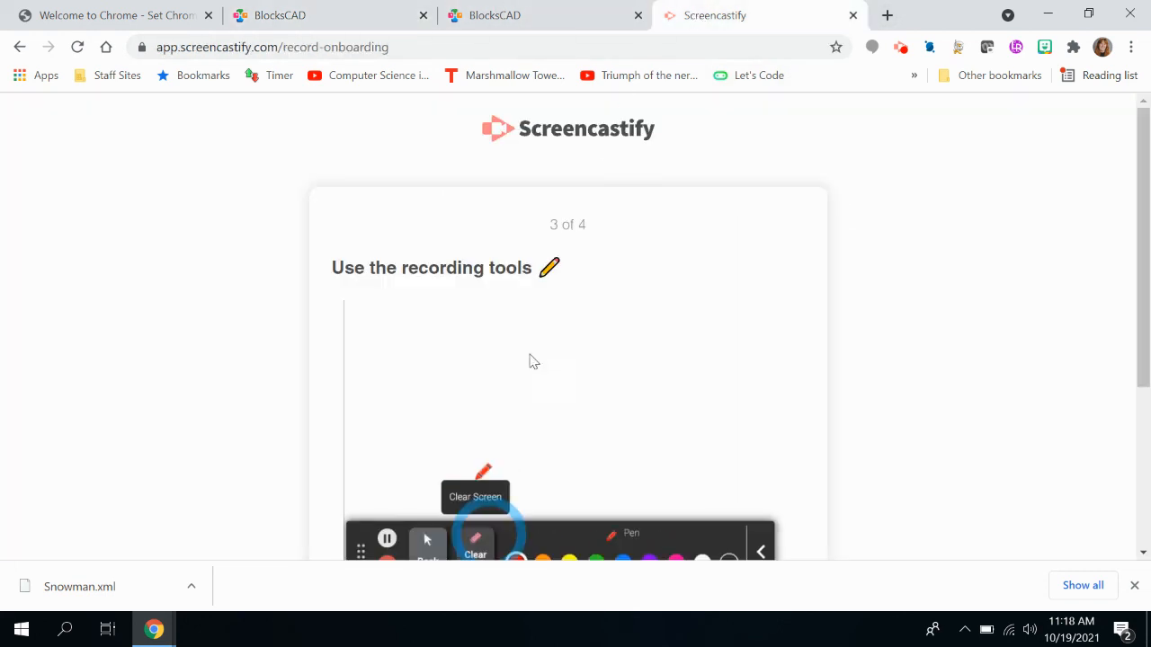